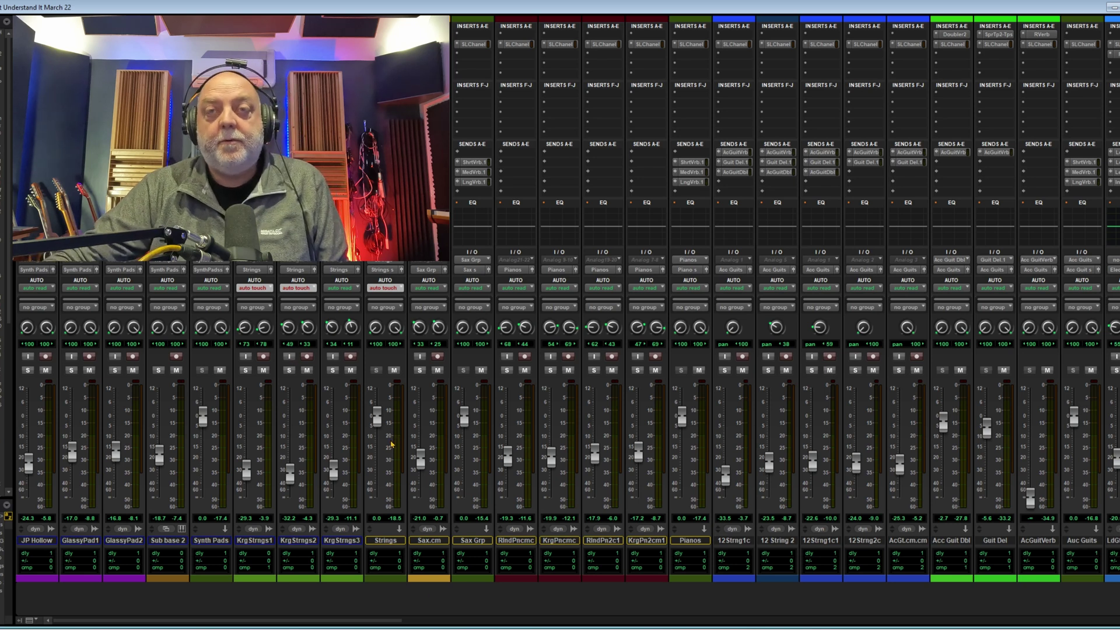
# Look through the mixer's instrument, effects, drum and vocal channels through to the submix, master and stem channels
pyautogui.moveTo(265, 621); pyautogui.dragTo(1031, 615)
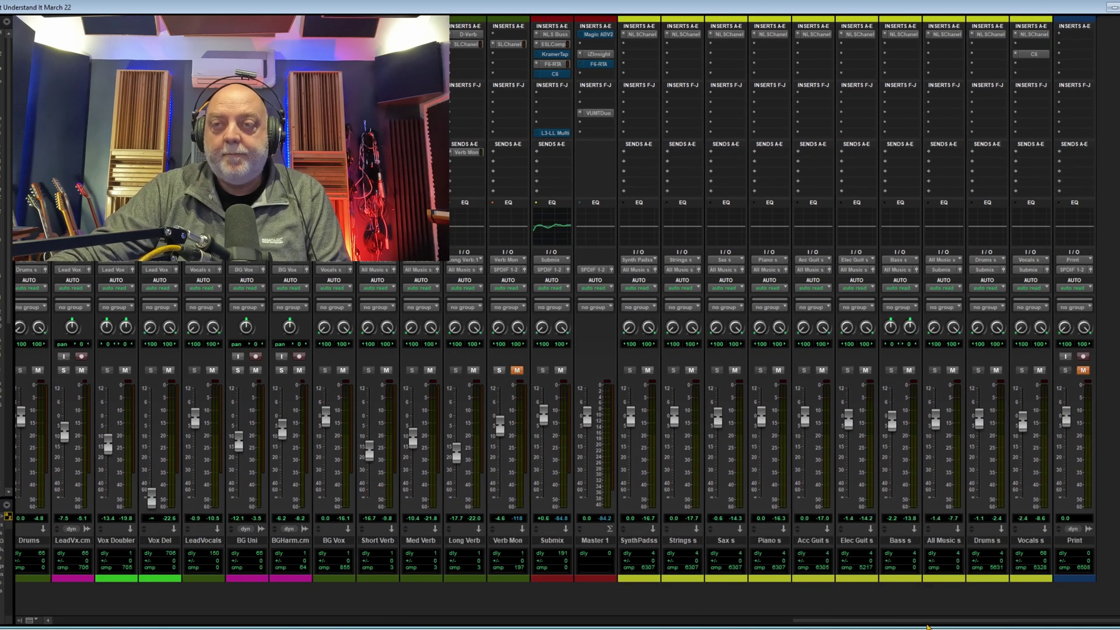
pyautogui.moveTo(930, 622); pyautogui.dragTo(390, 607)
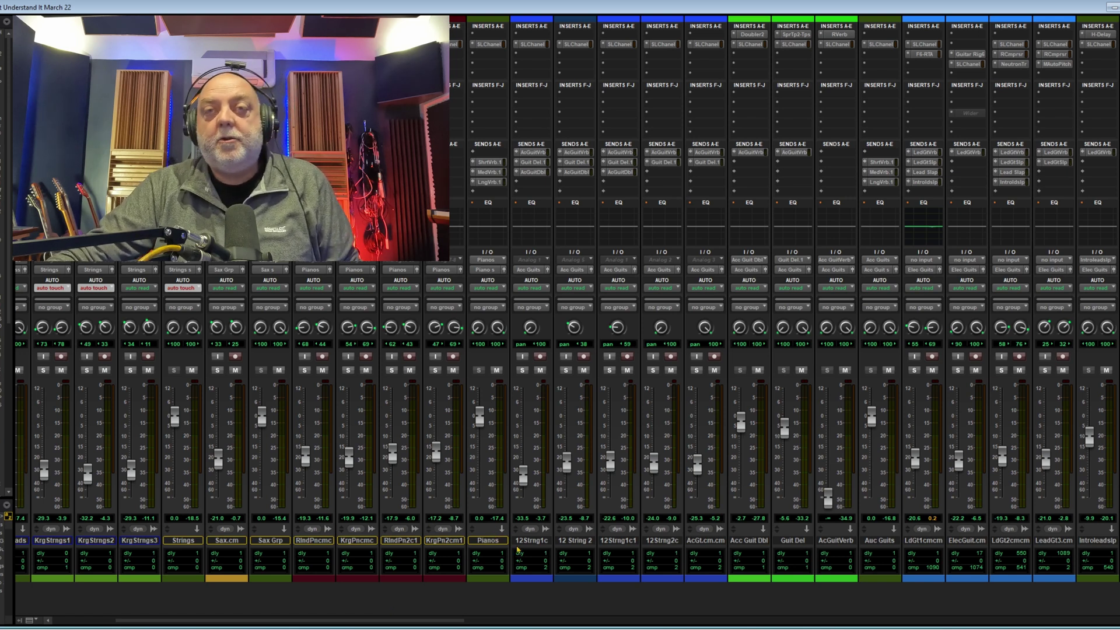
pyautogui.hscroll(1, 535, 557)
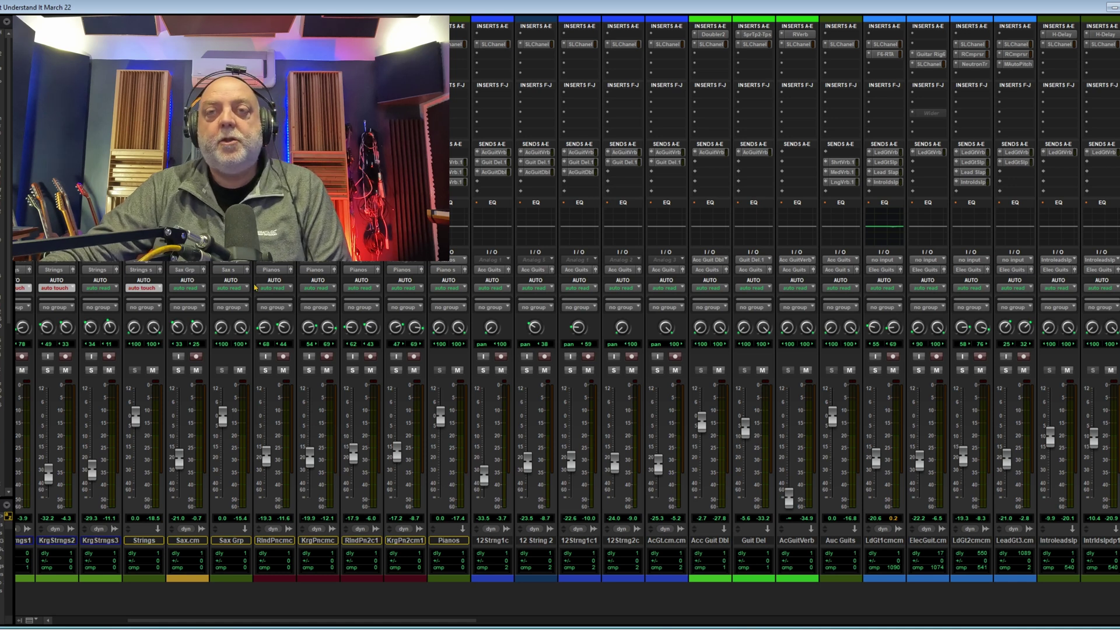
pyautogui.hscroll(10, 612, 593)
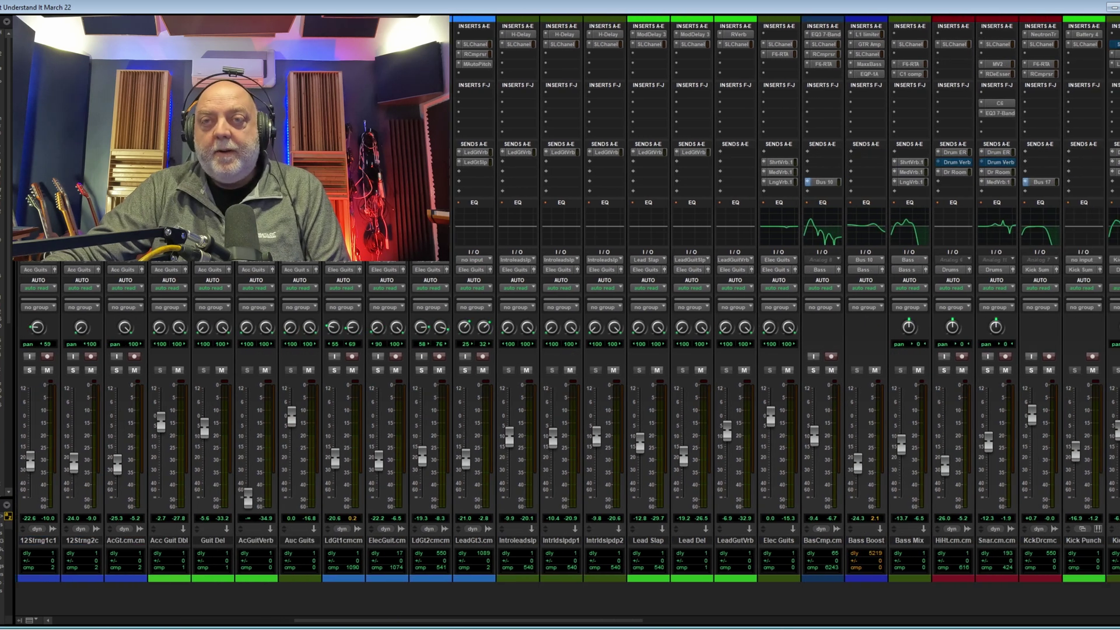
pyautogui.hscroll(1, 588, 540)
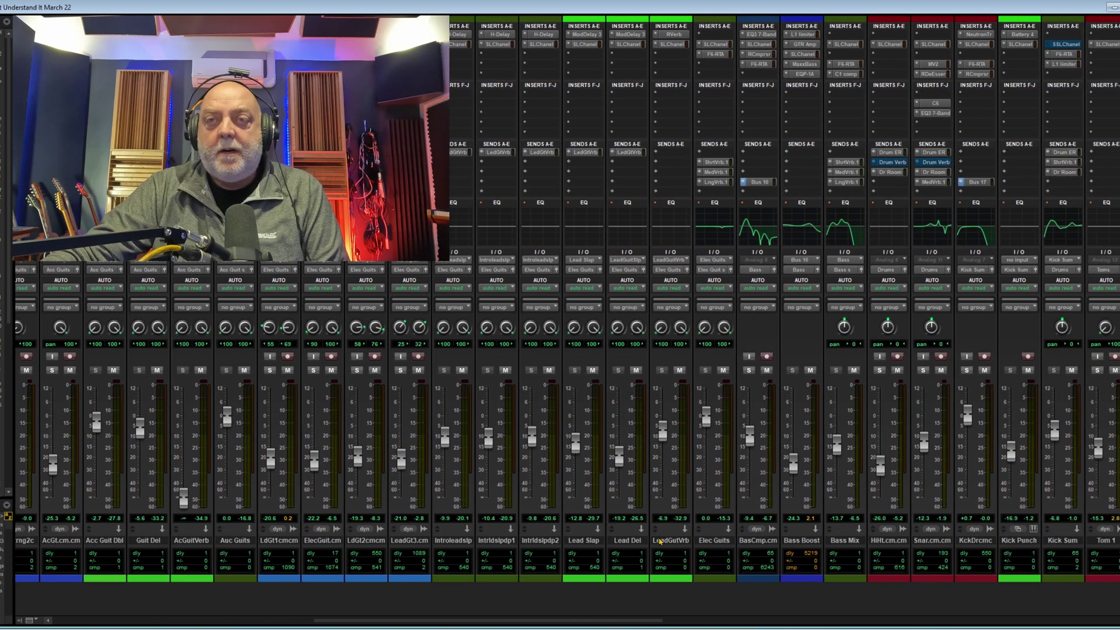
pyautogui.hscroll(10, 717, 497)
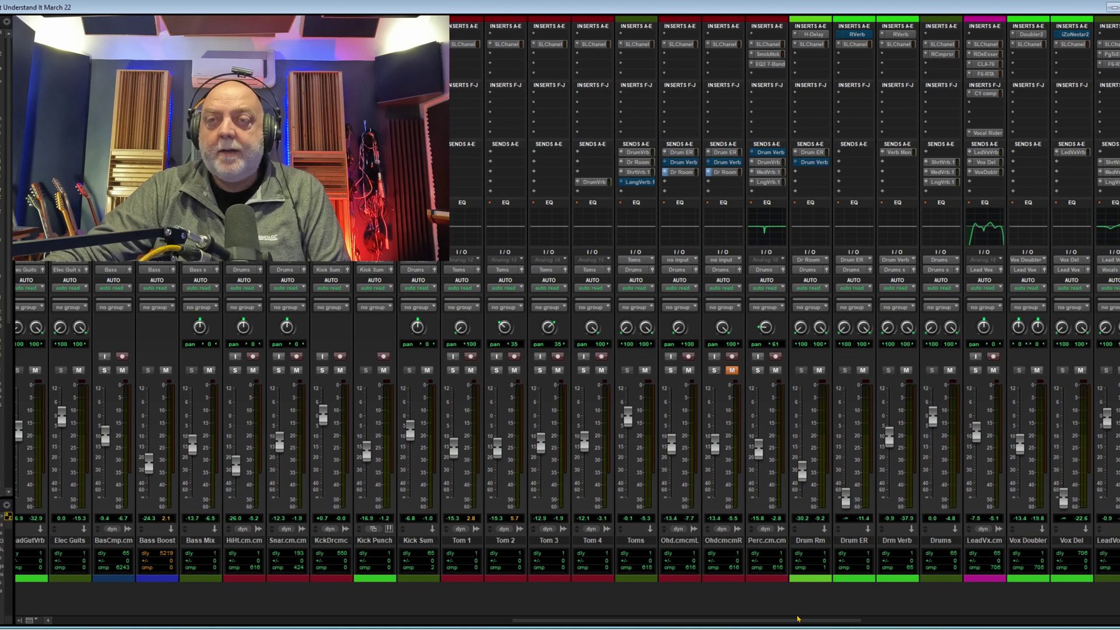
pyautogui.moveTo(694, 621); pyautogui.dragTo(970, 627)
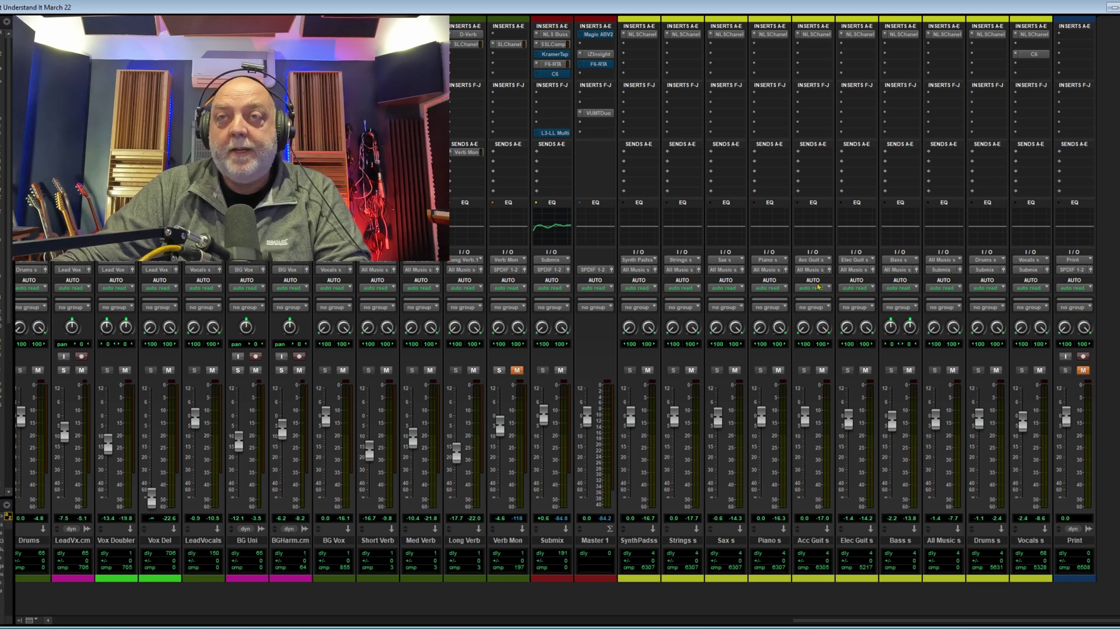
pyautogui.hscroll(-15, 926, 287)
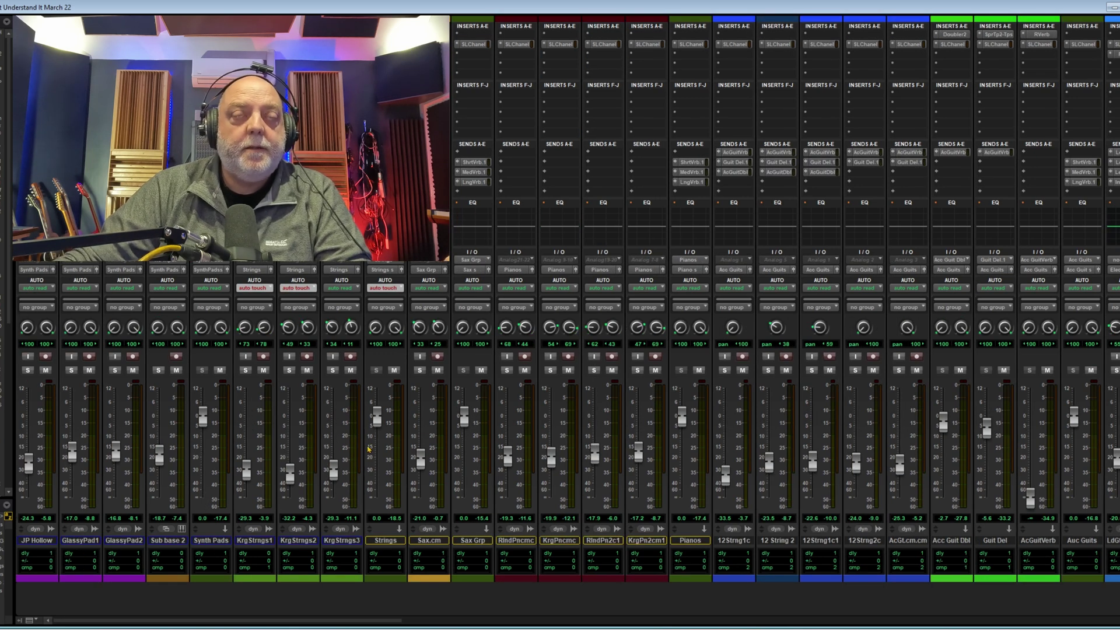
pyautogui.moveTo(240, 622); pyautogui.dragTo(283, 624)
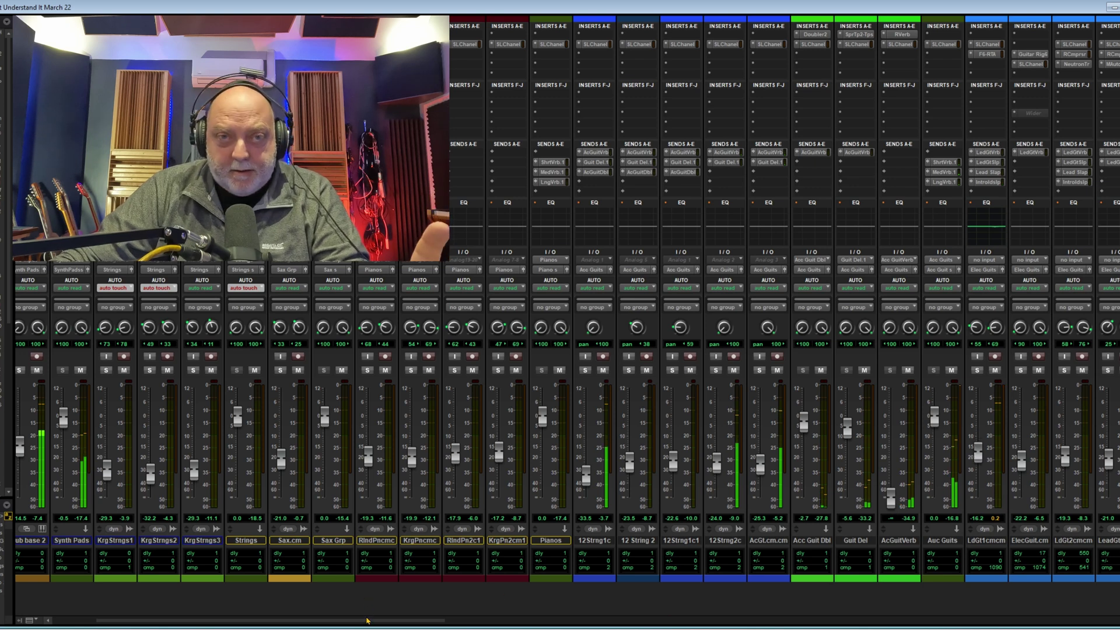
pyautogui.hscroll(5, 949, 499)
pyautogui.hscroll(6, 949, 499)
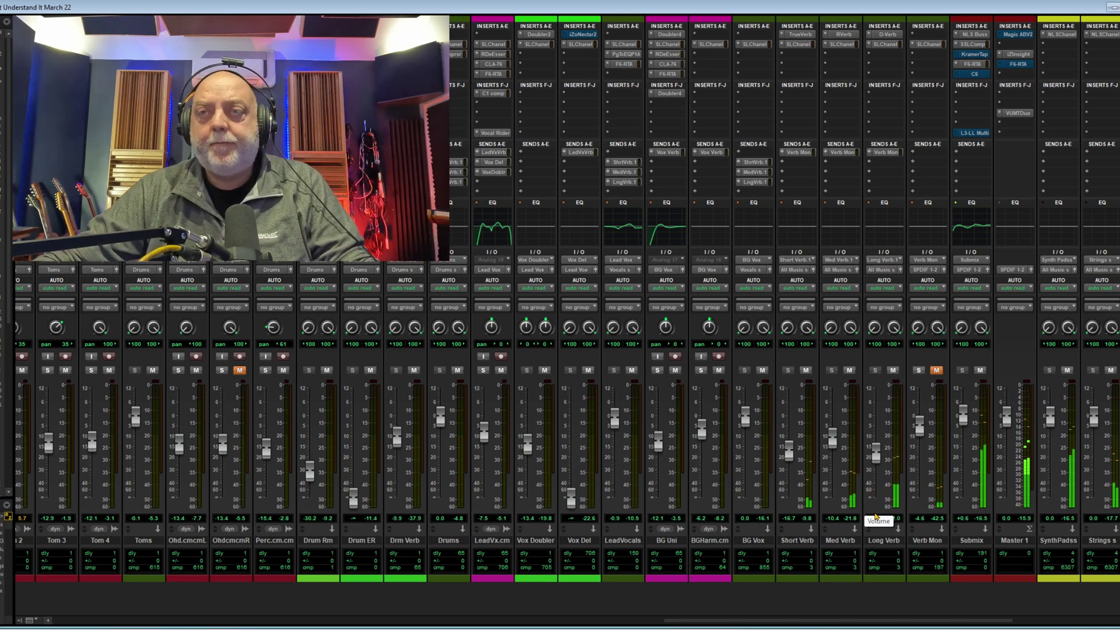
# Create one new stereo audio track directly after the Synth Pads s stem channel
pyautogui.moveTo(740, 620); pyautogui.dragTo(881, 620)
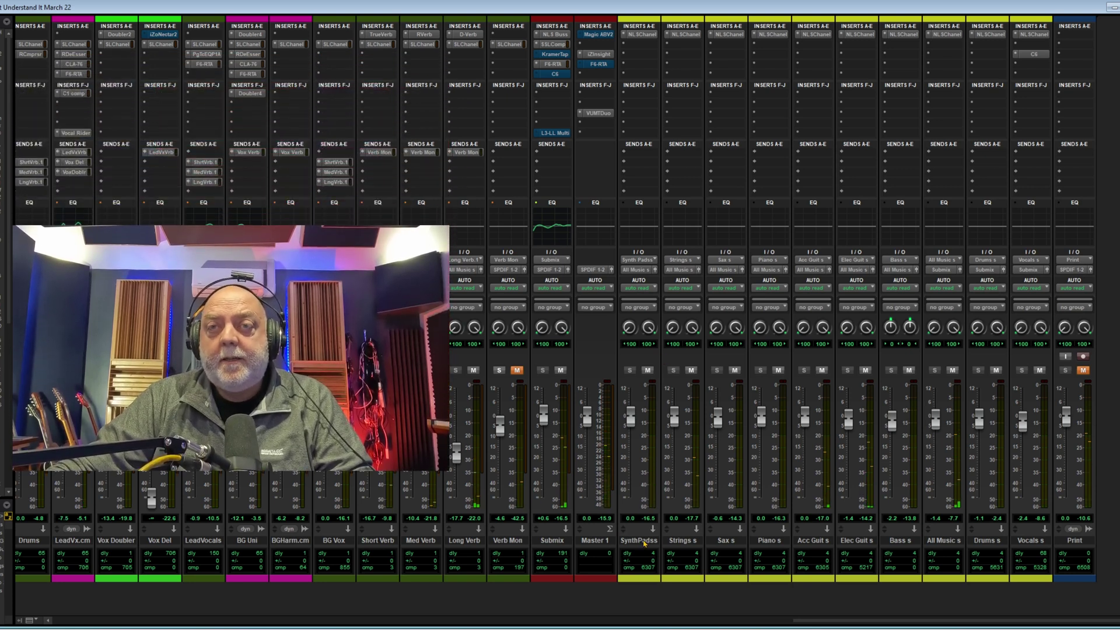
pyautogui.rightClick(642, 540)
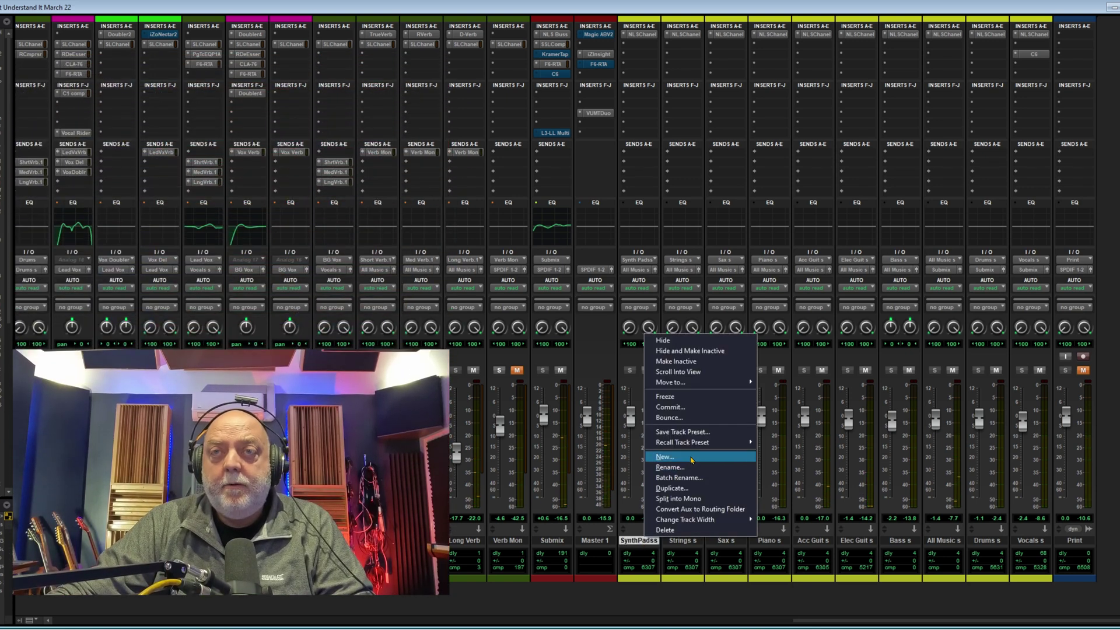
pyautogui.click(671, 457)
pyautogui.click(473, 200)
pyautogui.click(464, 222)
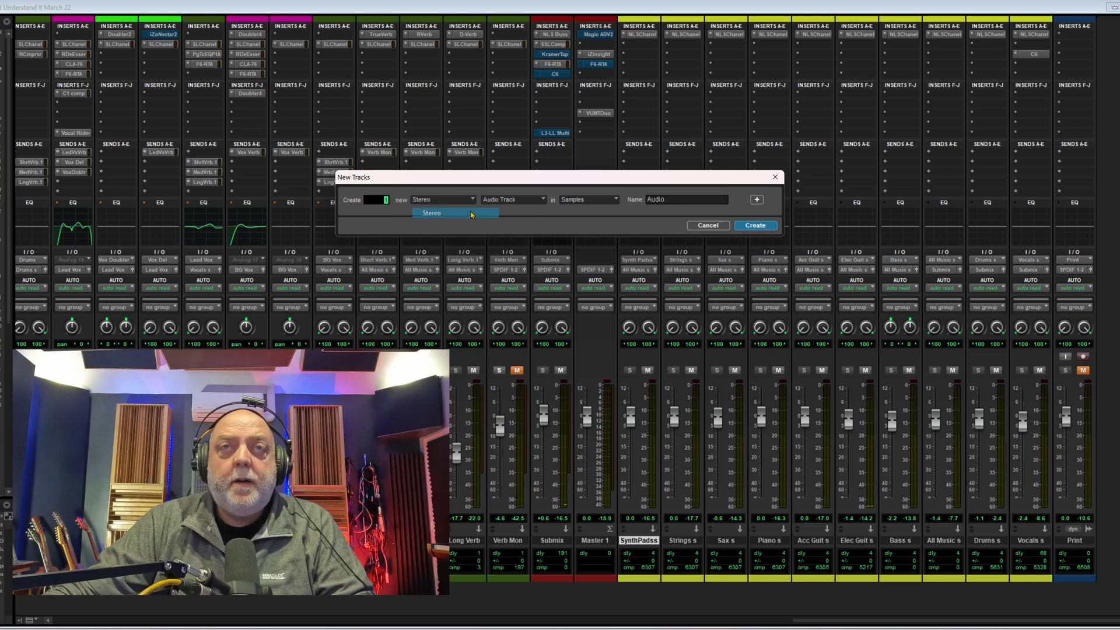
pyautogui.click(757, 225)
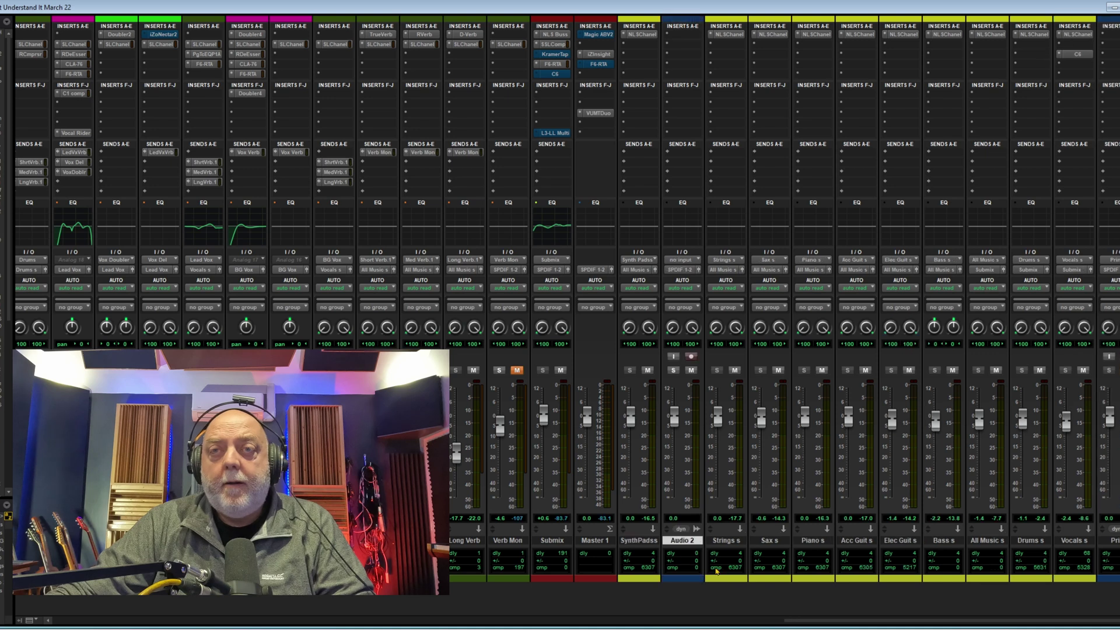
# Rename the new audio track as "Symth Pad Stem PR"
pyautogui.doubleClick(686, 542)
pyautogui.write('Sym')
pyautogui.press('BackSpace')
pyautogui.write('nth ')
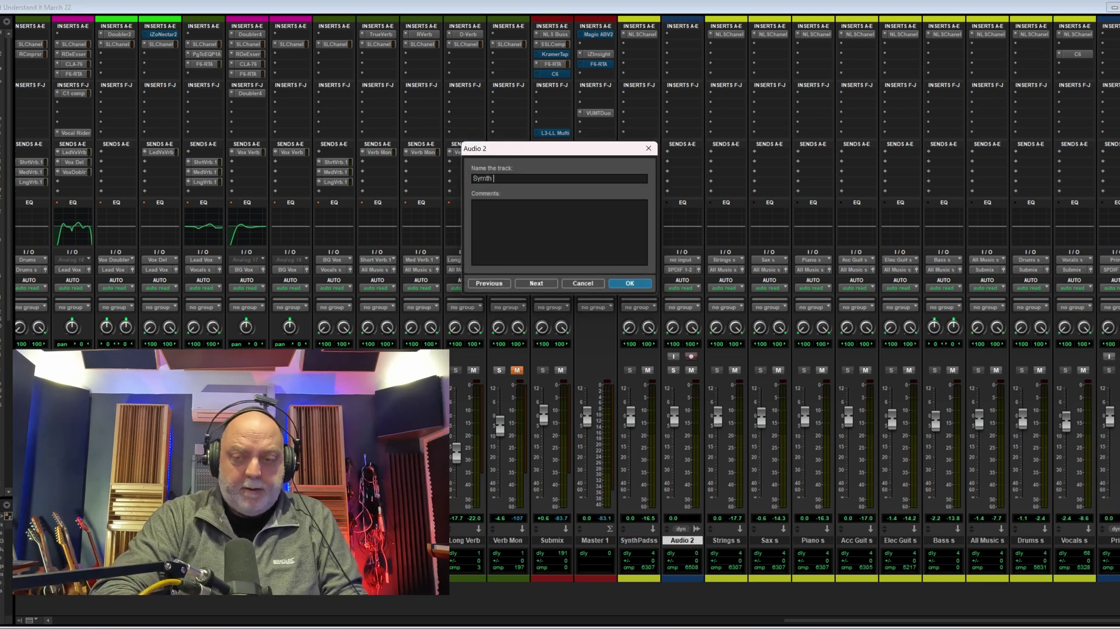
pyautogui.write('Pad')
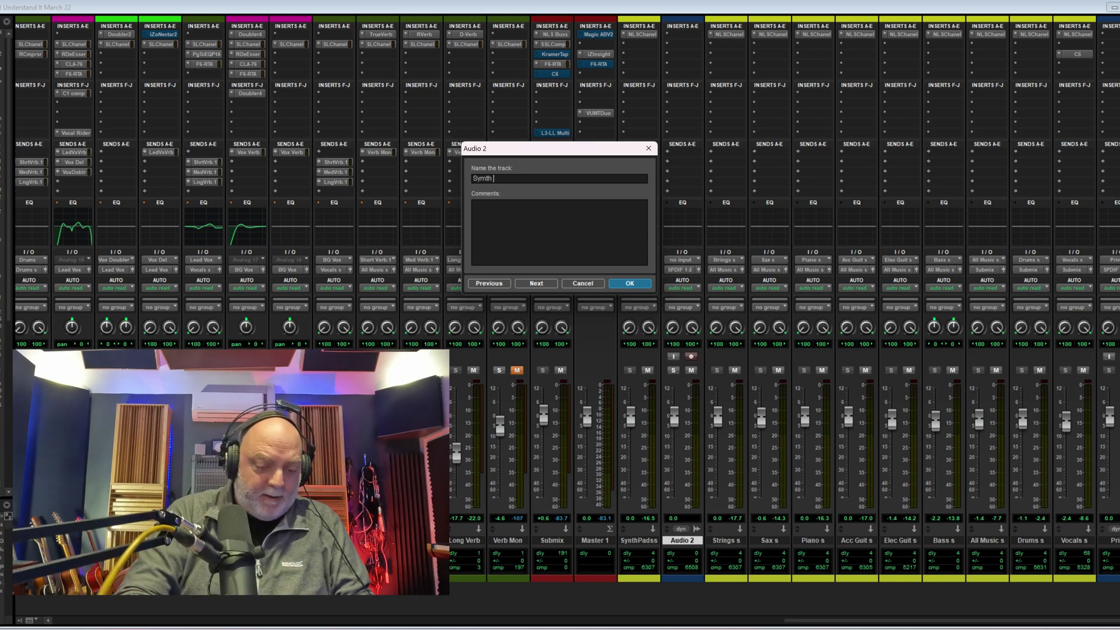
pyautogui.write(' Ste')
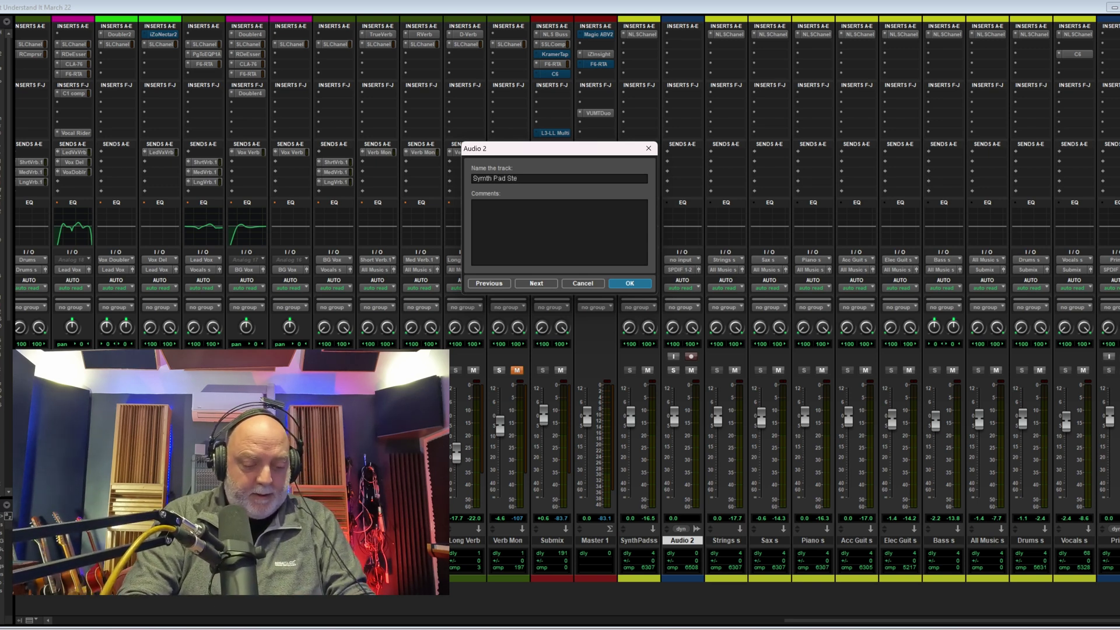
pyautogui.write('m PR')
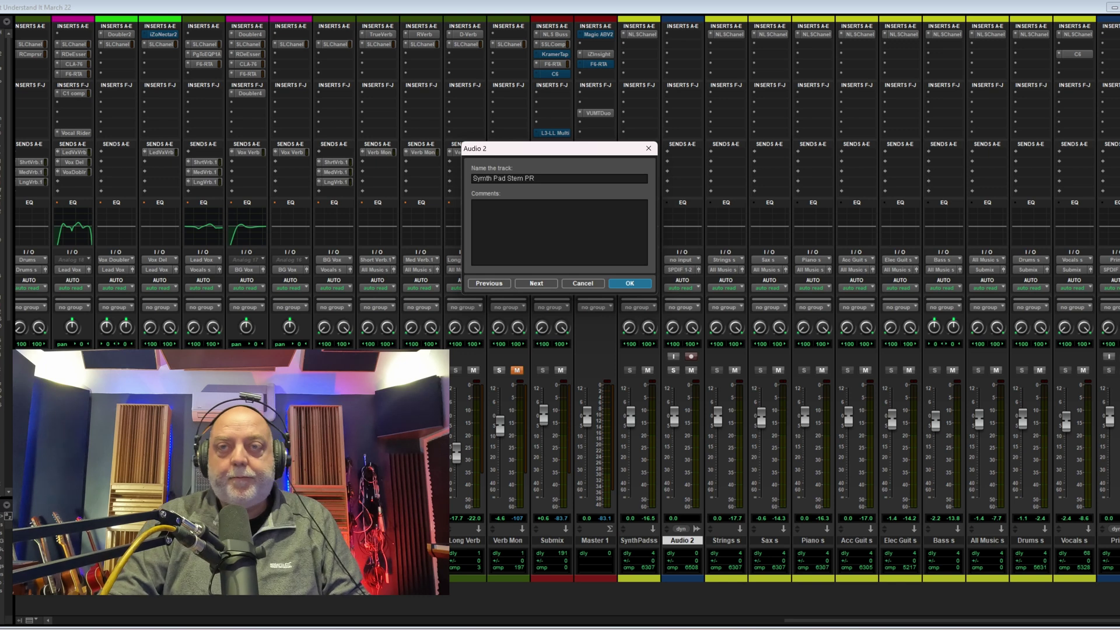
pyautogui.press('Return')
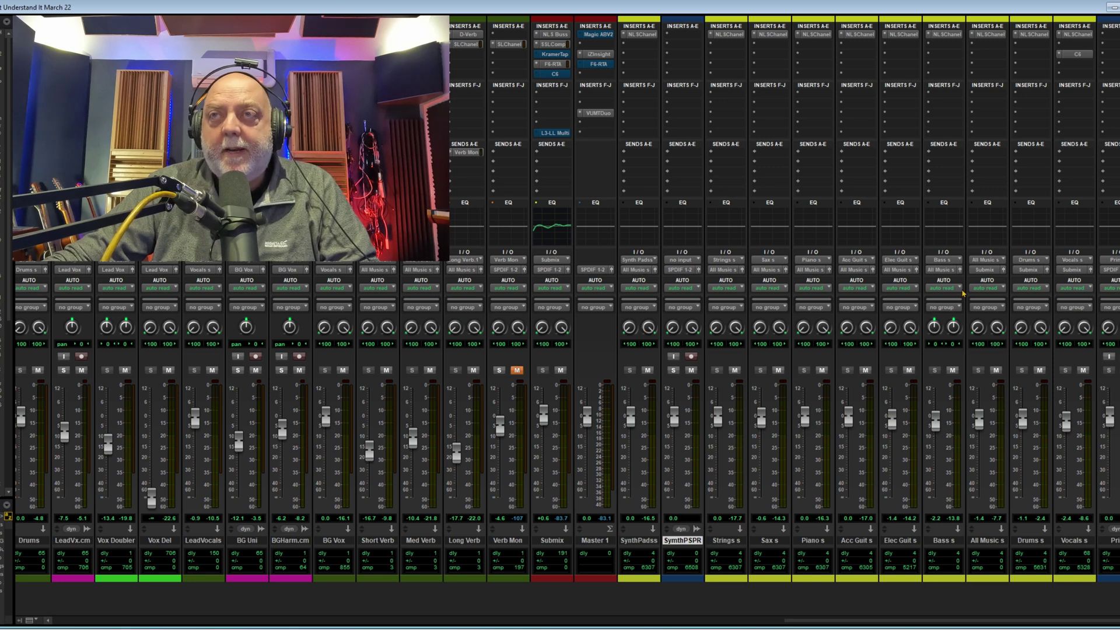
# Route the output of the Synth Pads s channel to the Symth Pad Stem PR track
pyautogui.click(640, 270)
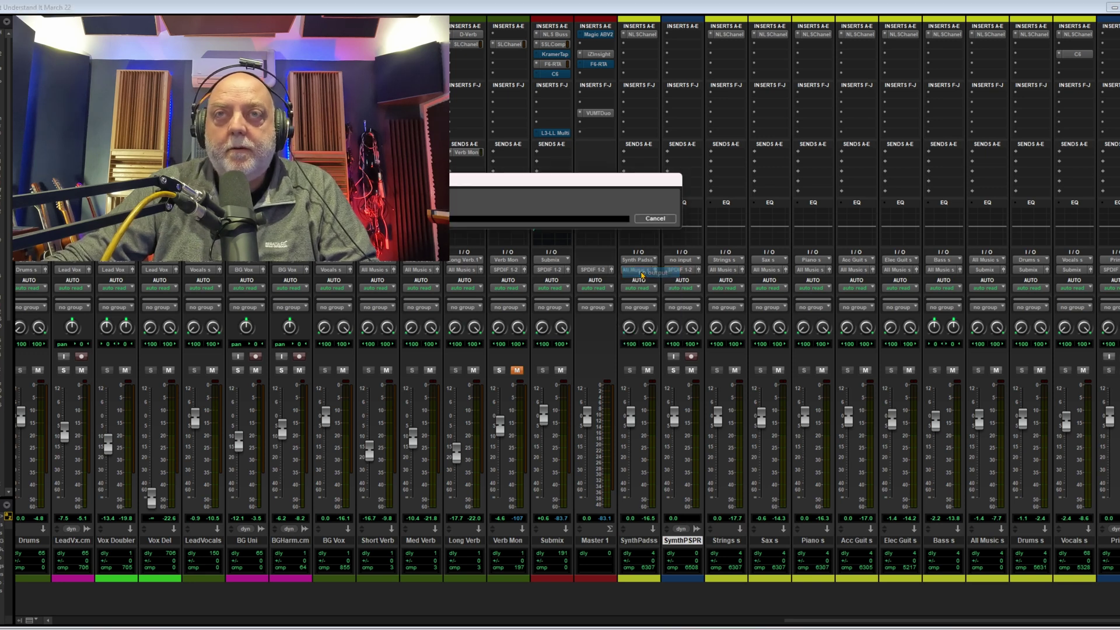
pyautogui.click(640, 270)
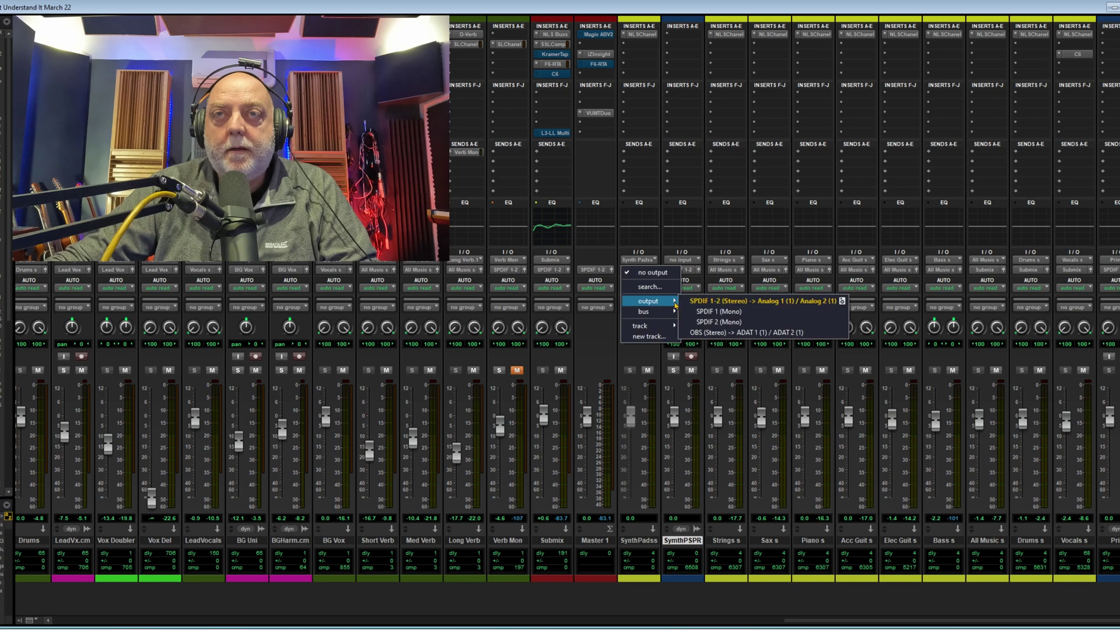
pyautogui.moveTo(641, 325)
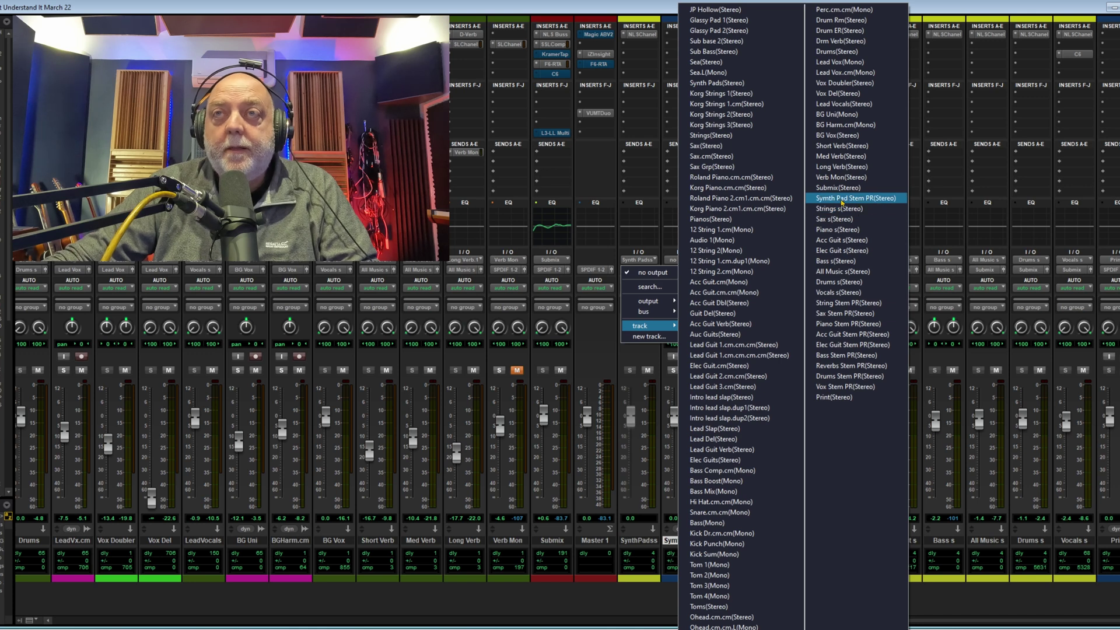
pyautogui.click(855, 199)
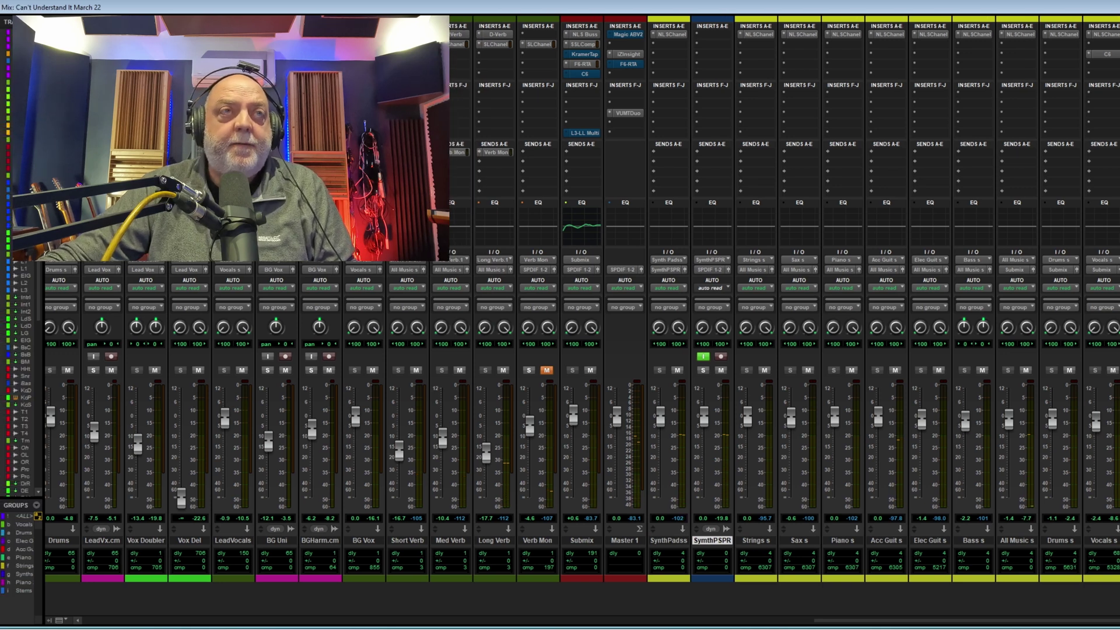
# Show the hidden stem print tracks from String through Vox, and move the synth pad stem print track directly before them
pyautogui.scroll(-5, 43, 350)
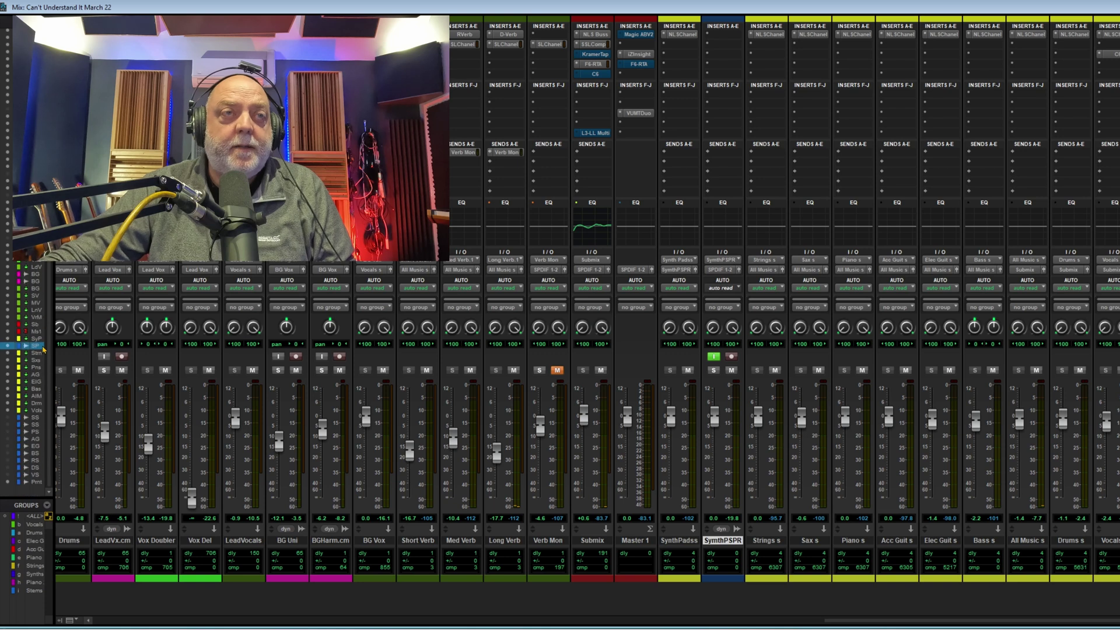
pyautogui.click(37, 419)
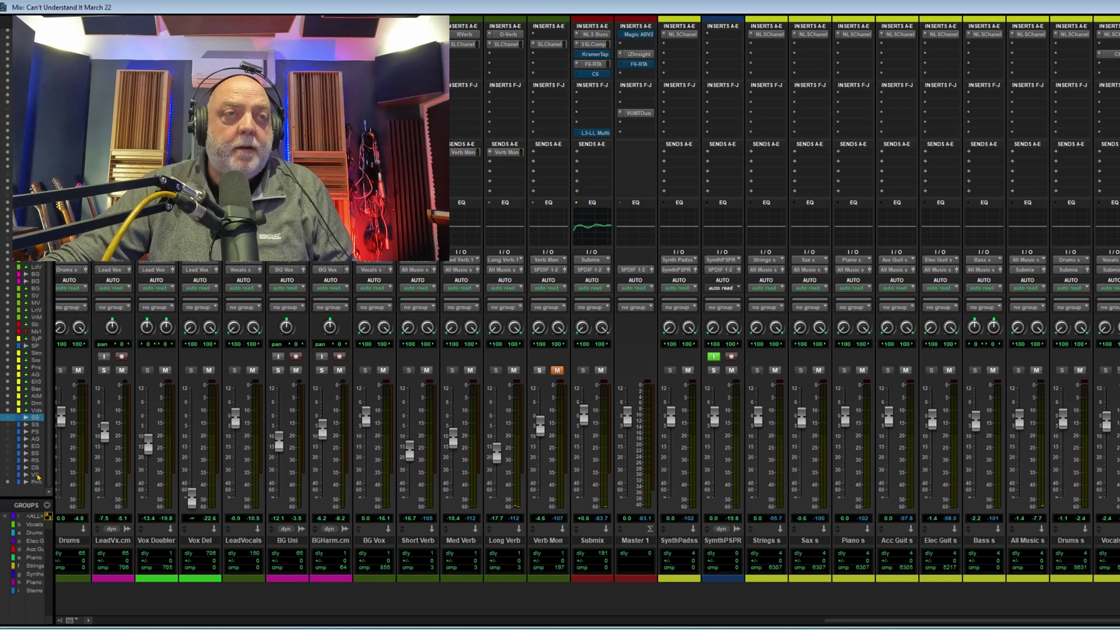
pyautogui.keyDown('shift'); pyautogui.click(37, 477); pyautogui.keyUp('shift')
pyautogui.rightClick(27, 455)
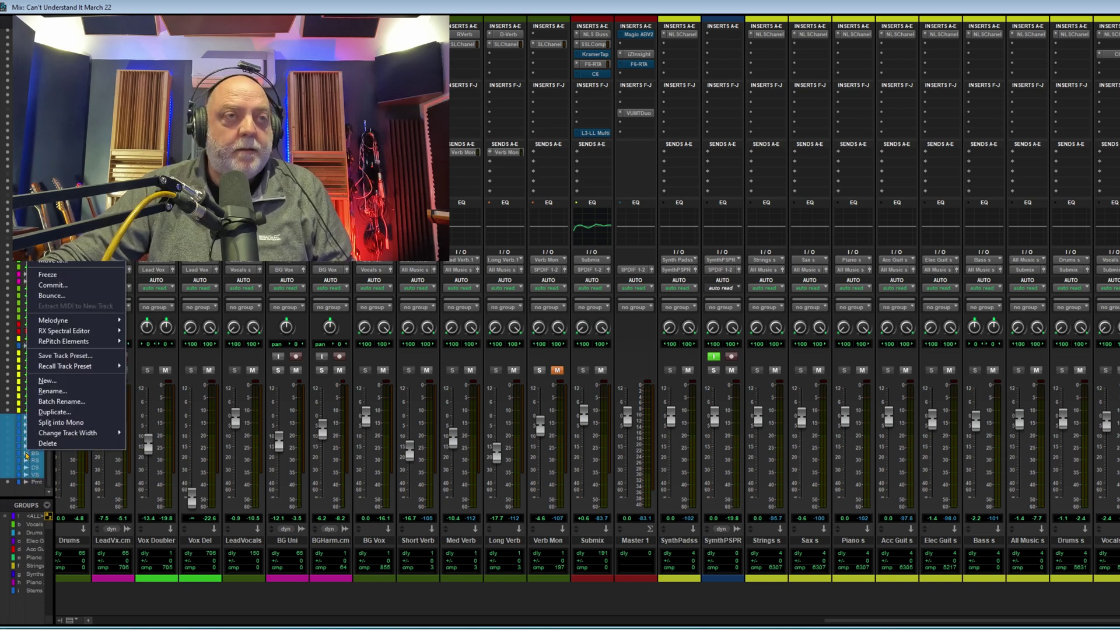
pyautogui.press('Escape')
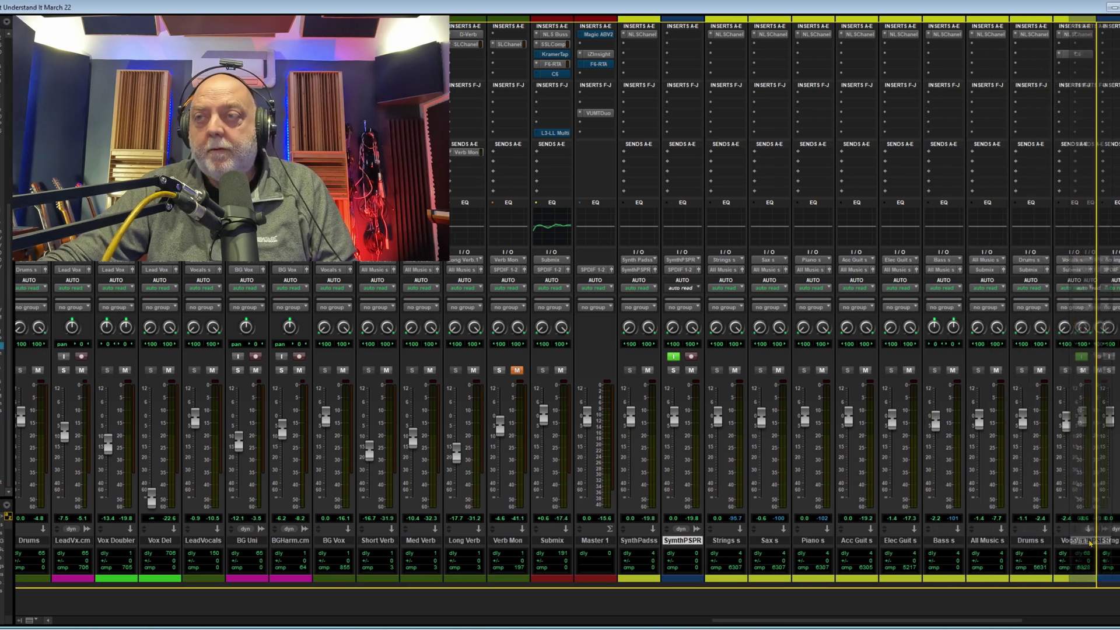
pyautogui.moveTo(780, 623); pyautogui.dragTo(877, 622)
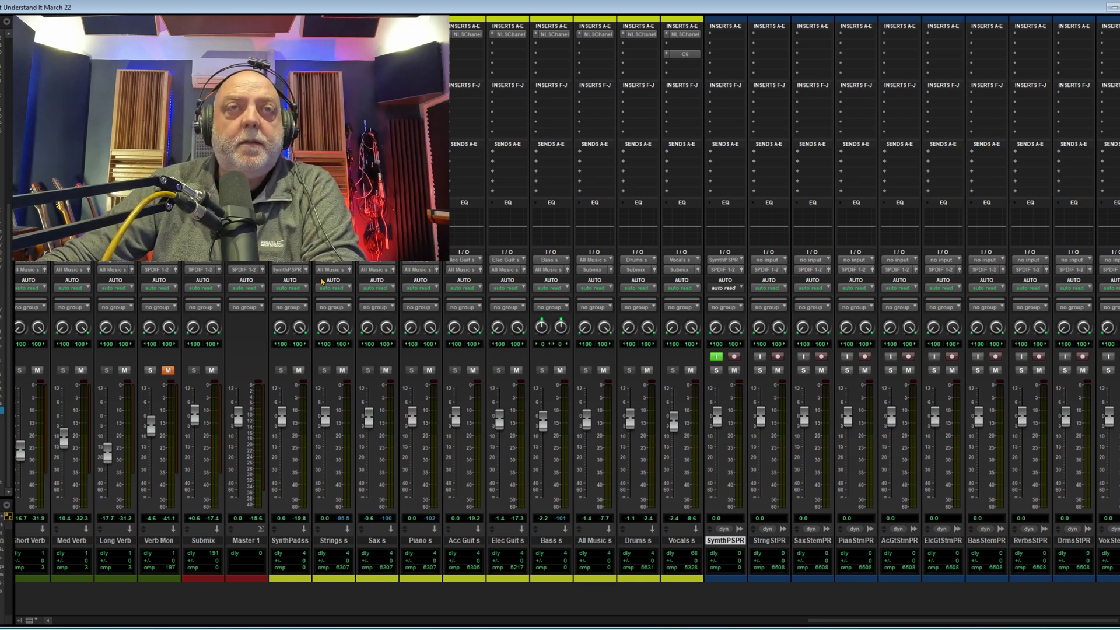
# Route the output of Strings s to the String Stem PR track and the output of Sax s to Sax Stem PR
pyautogui.click(328, 270)
pyautogui.moveTo(347, 325)
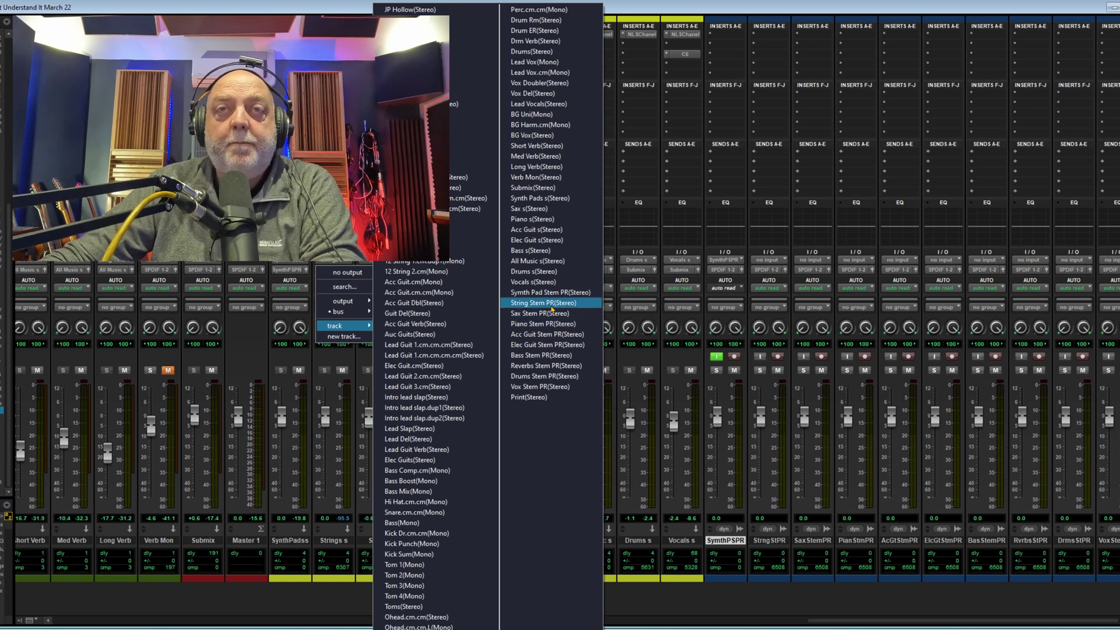
pyautogui.click(552, 304)
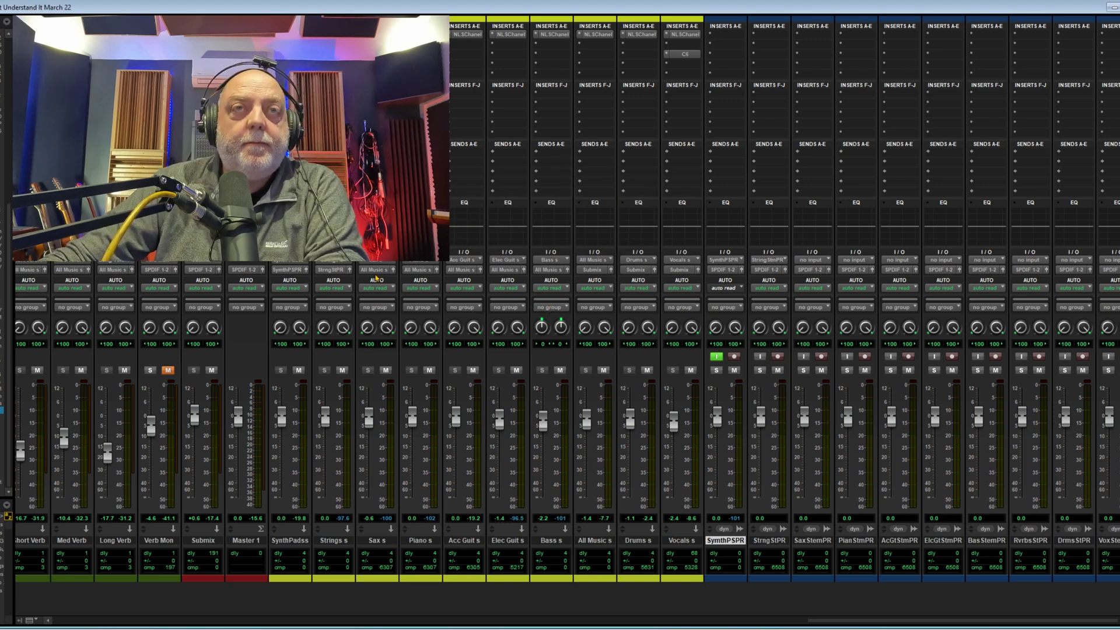
pyautogui.click(374, 270)
pyautogui.moveTo(385, 325)
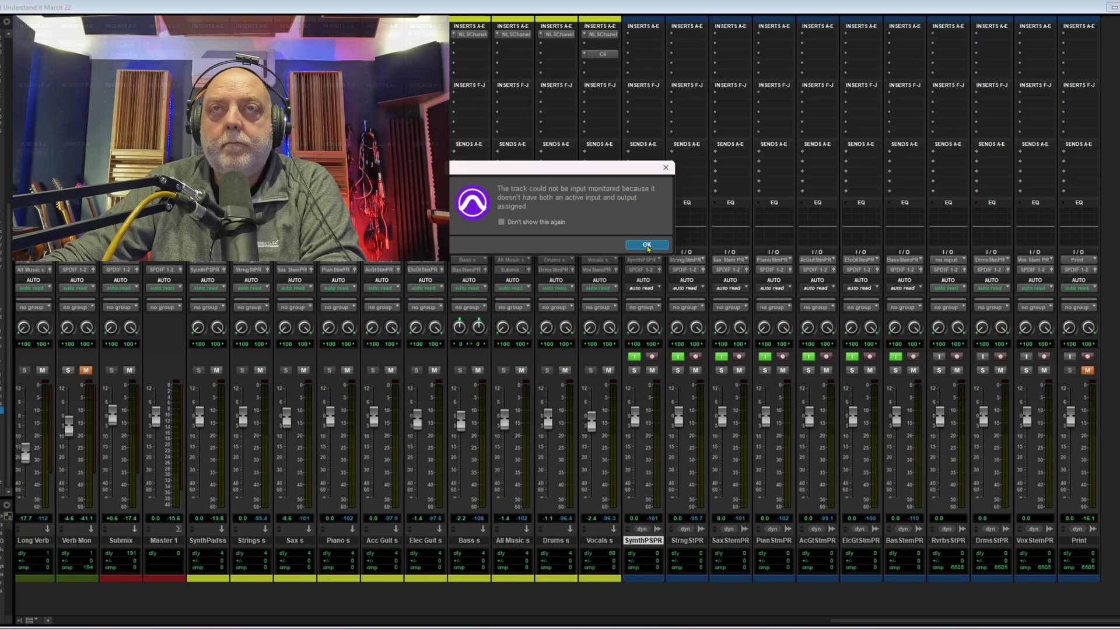
# Dismiss the input monitoring warning and enable input monitoring on the Drums Stem PR and Vox Stem PR tracks
pyautogui.click(647, 245)
pyautogui.click(983, 357)
pyautogui.click(1026, 357)
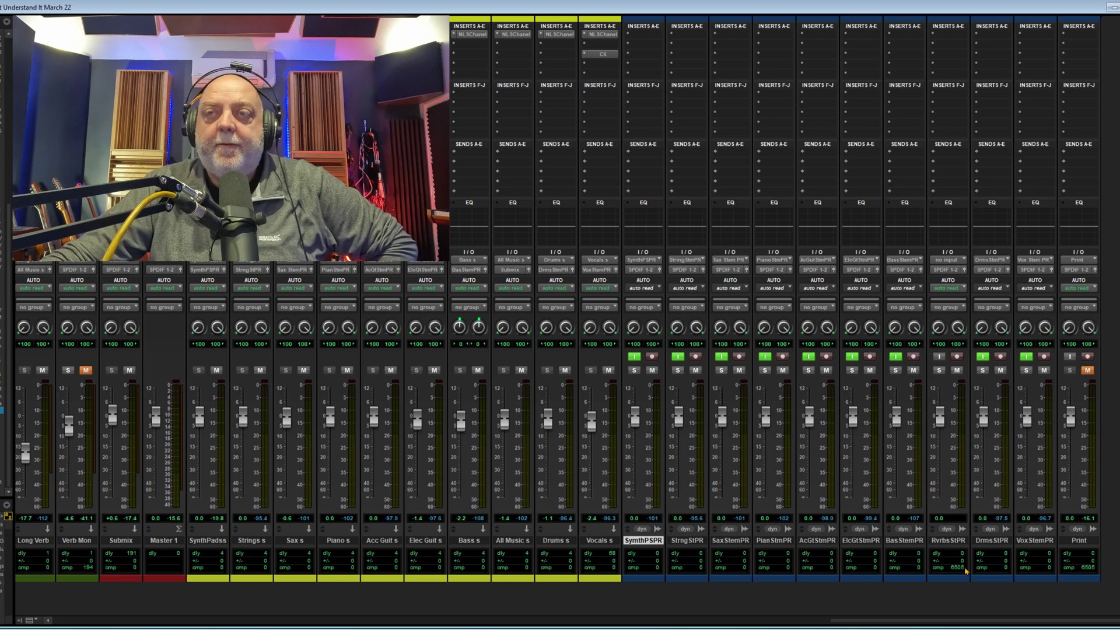
# Route the output of the All Music s channel to the Reverbs Stem PR track
pyautogui.hscroll(-5, 906, 272)
pyautogui.click(906, 269)
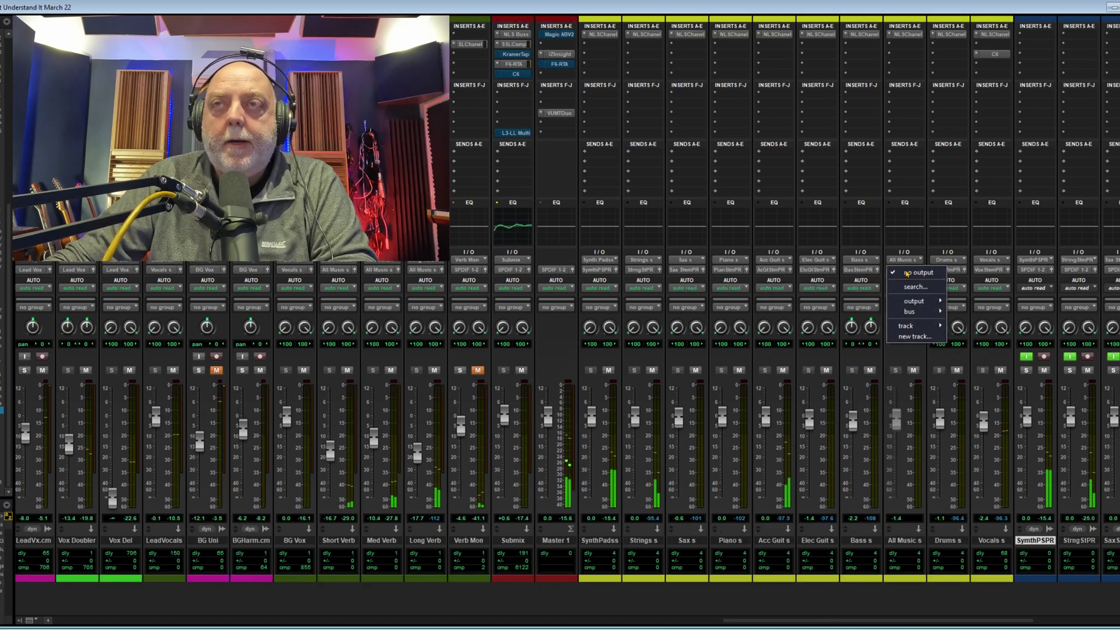
pyautogui.moveTo(924, 331)
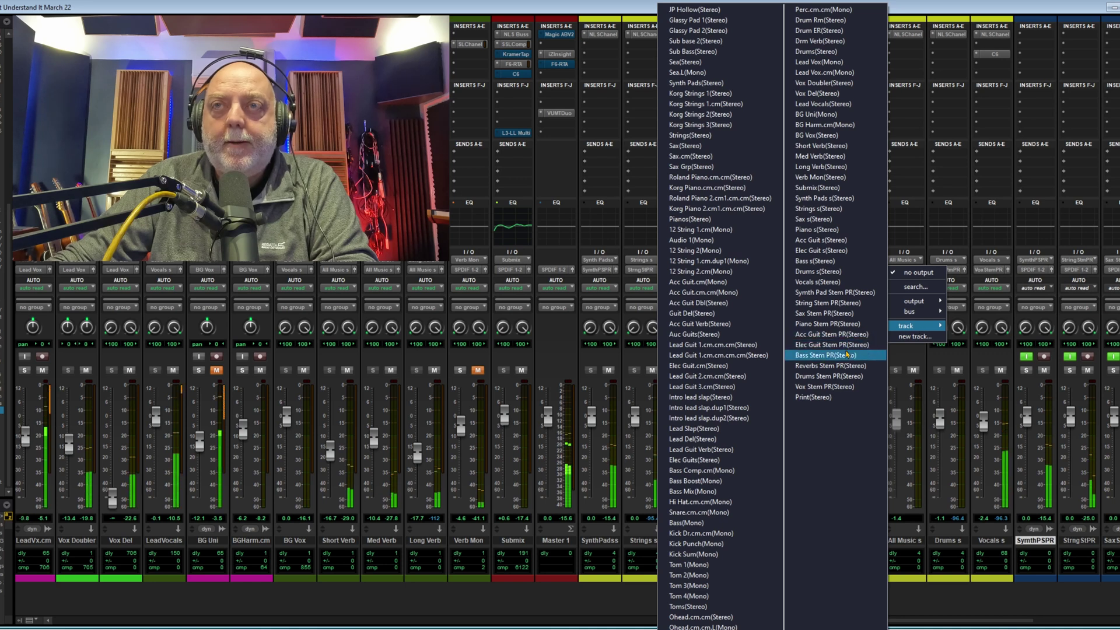
pyautogui.click(832, 365)
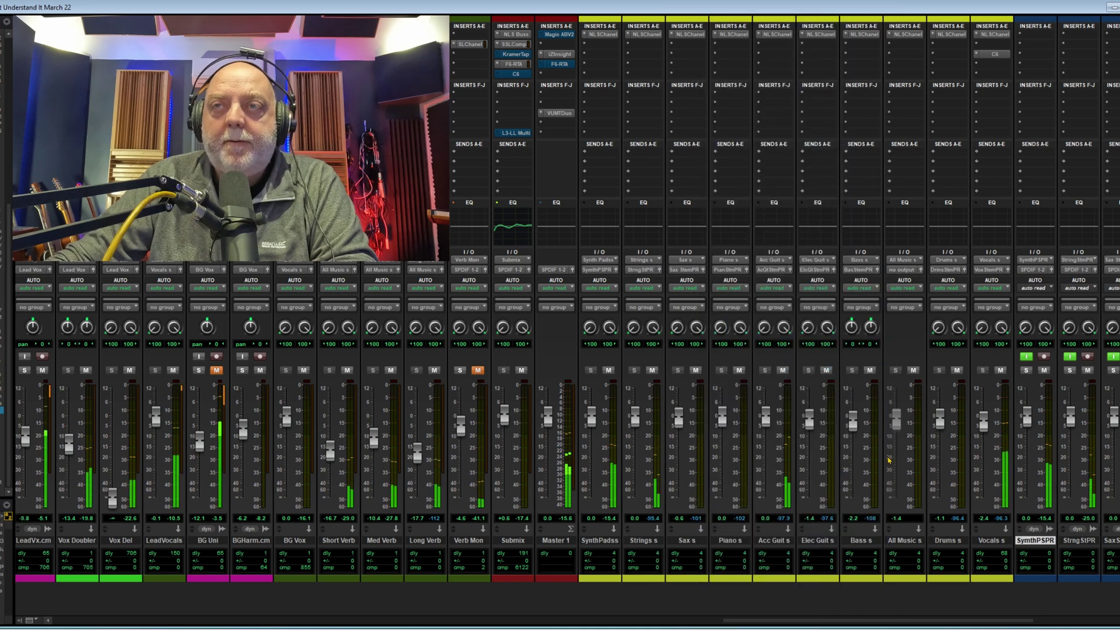
# Inspect the SSLComp and F6-RTA inserts on the Submix track and the NLS Channel insert on Piano s, closing each plug-in after viewing
pyautogui.hscroll(5, 683, 260)
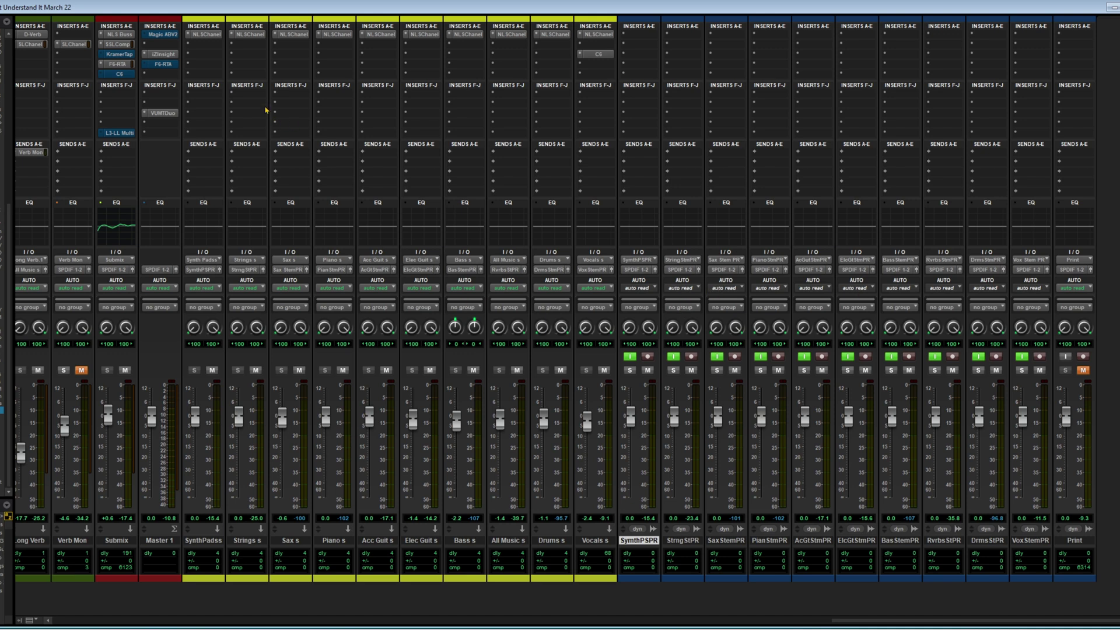
pyautogui.click(119, 45)
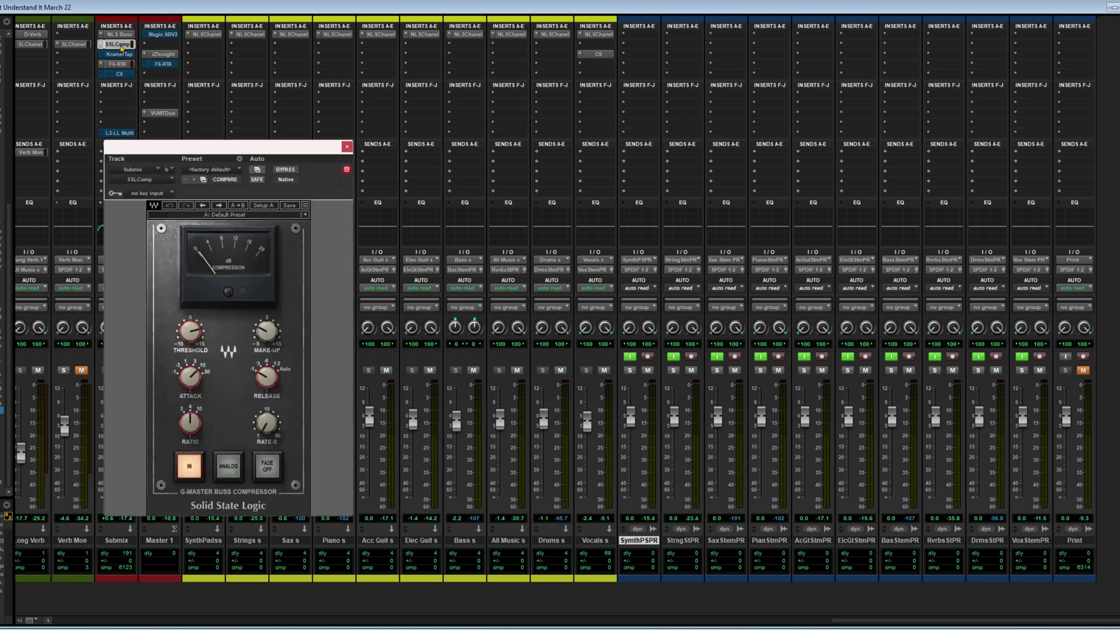
pyautogui.click(346, 147)
pyautogui.click(117, 64)
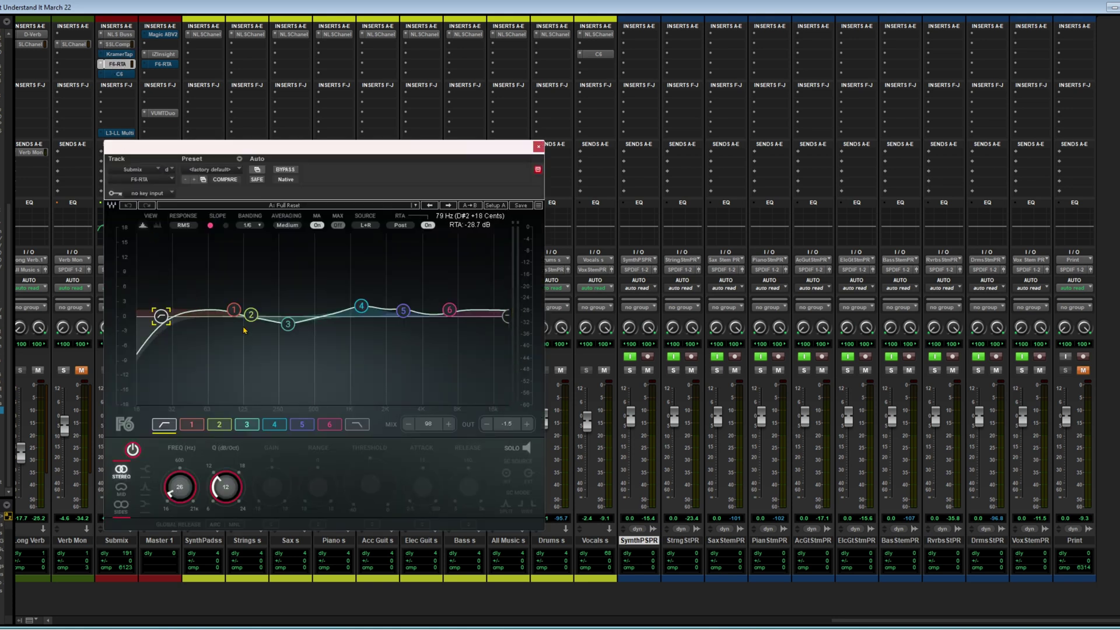
pyautogui.click(537, 147)
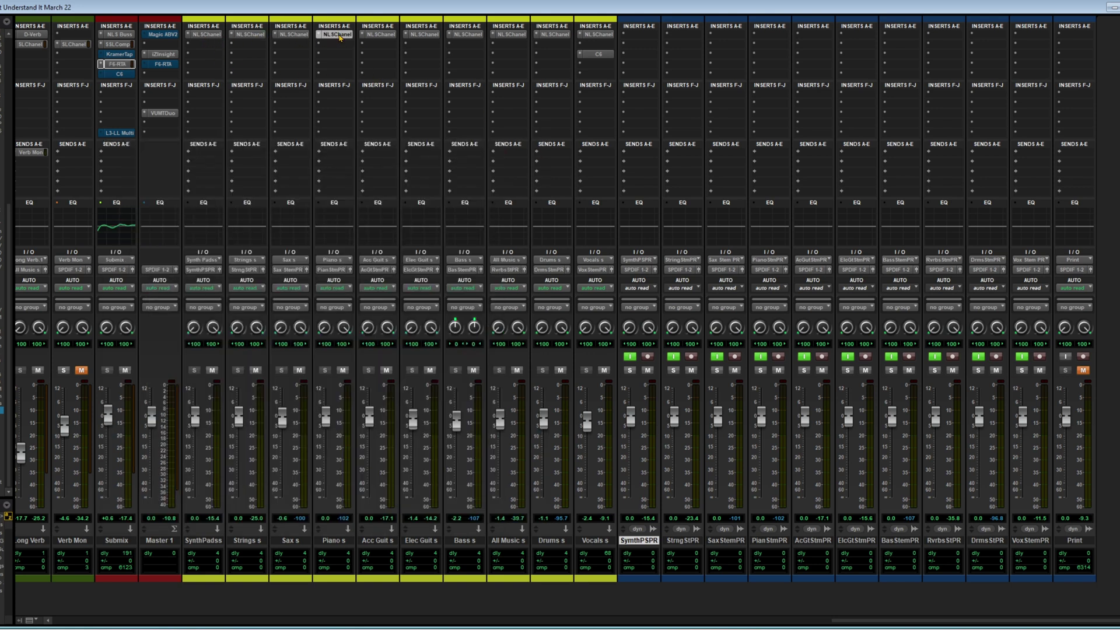
pyautogui.click(338, 35)
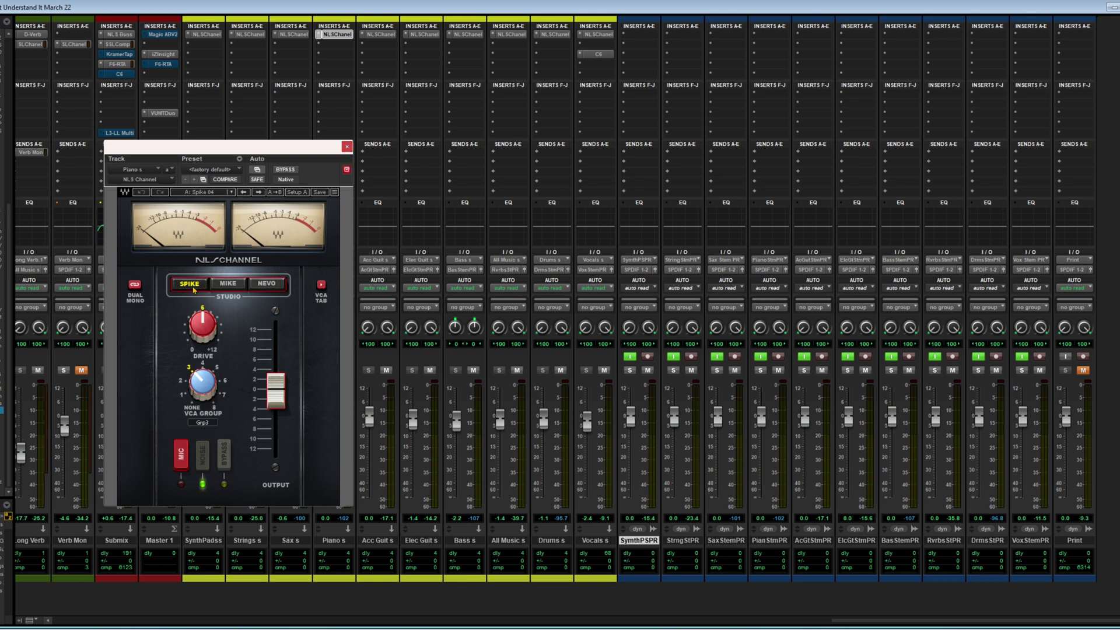
pyautogui.click(347, 147)
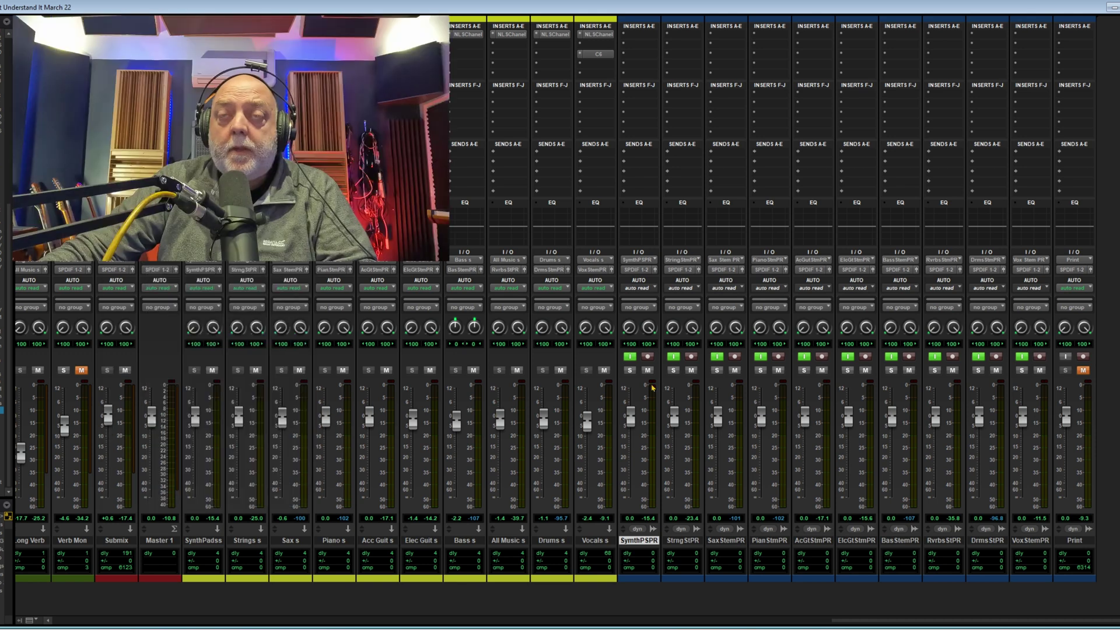
# Record-arm all the stem print tracks, from the synth pad stem through Vox Stem PR
pyautogui.click(648, 356)
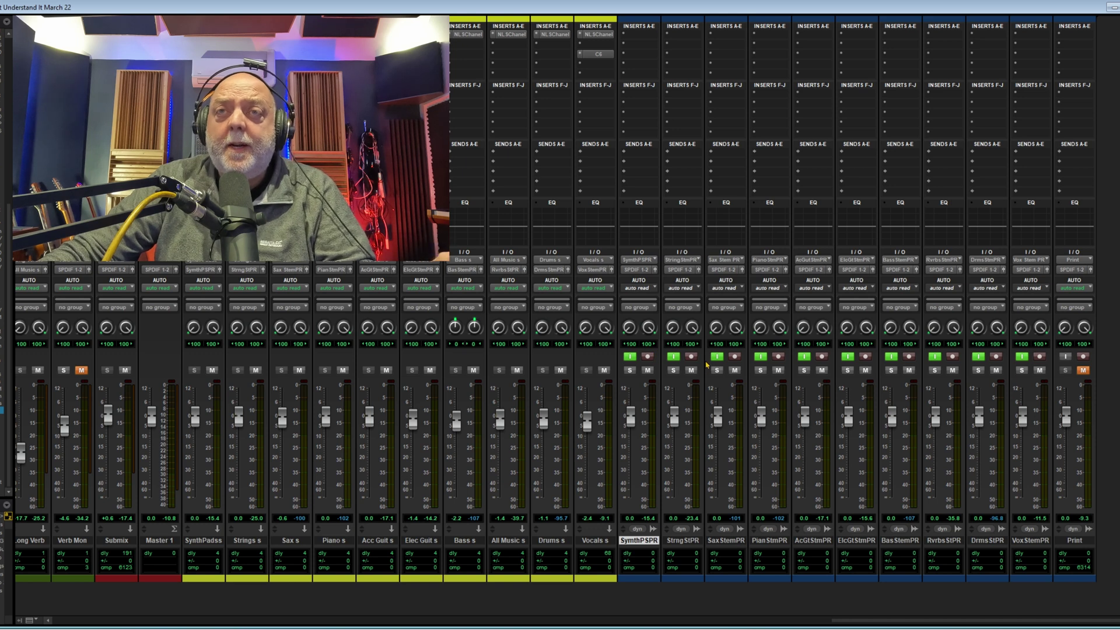
pyautogui.click(734, 356)
pyautogui.click(778, 356)
pyautogui.click(822, 357)
pyautogui.click(865, 356)
pyautogui.click(909, 356)
pyautogui.click(953, 357)
pyautogui.click(996, 356)
pyautogui.click(1039, 356)
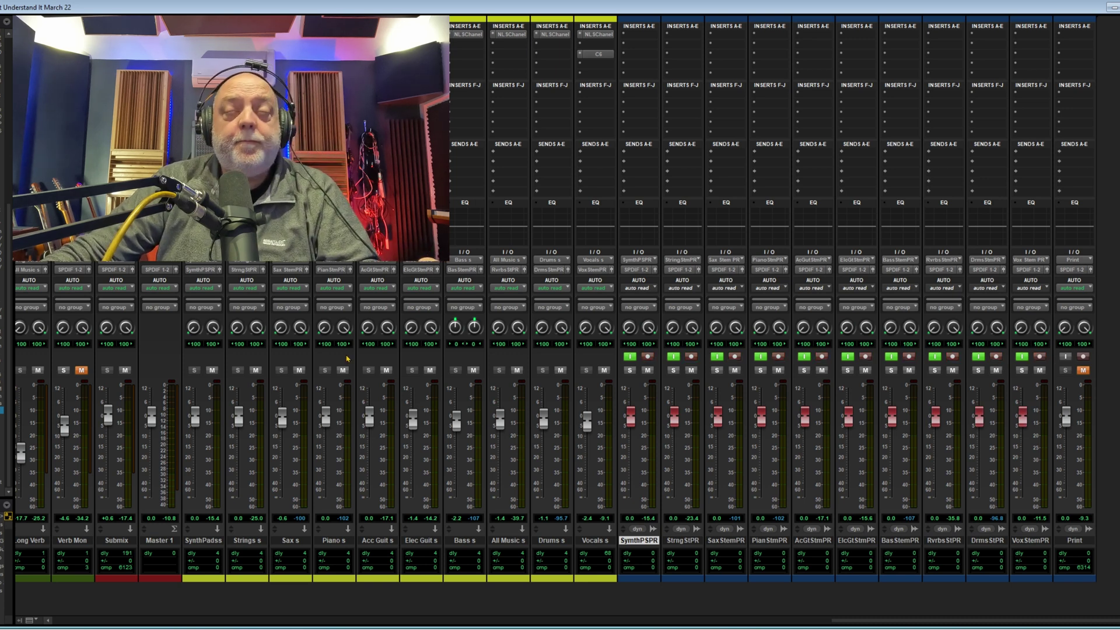
# Show the Edit window and record the whole song onto the armed stem print tracks, stopping after the outro
pyautogui.hotkey('ctrl', '=')
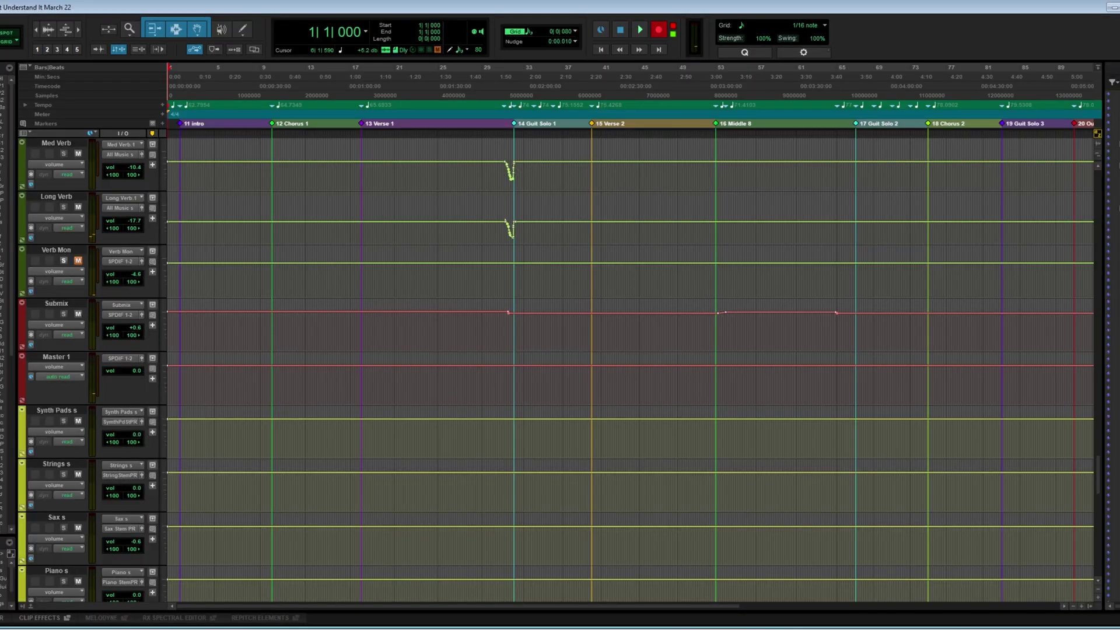
pyautogui.hotkey('ctrl', 'space')
pyautogui.scroll(-5, 250, 303)
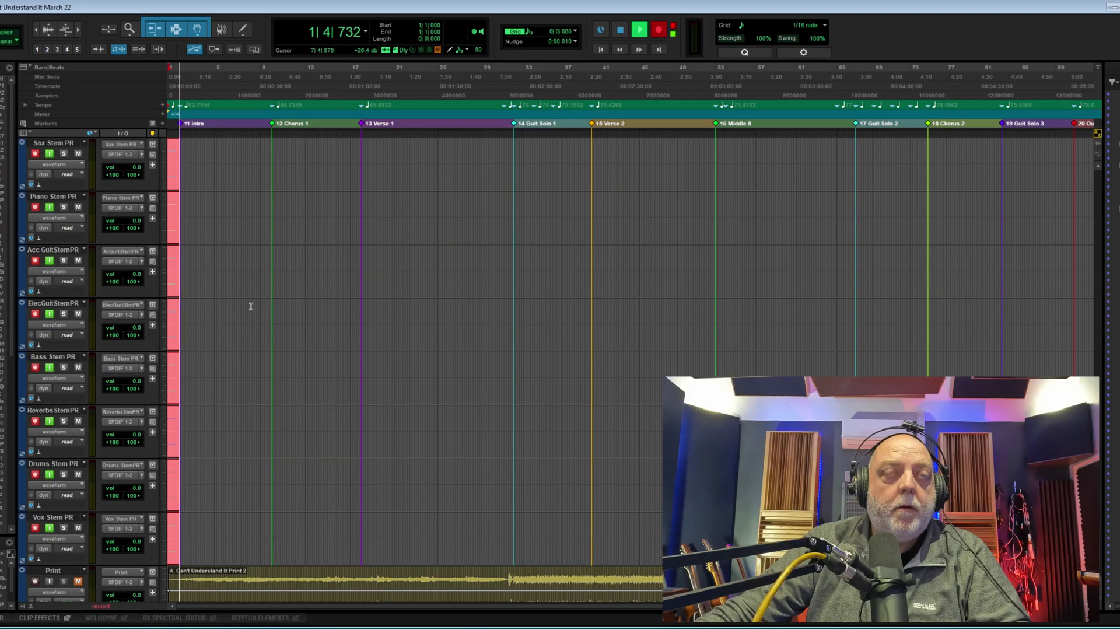
pyautogui.scroll(-1, 252, 304)
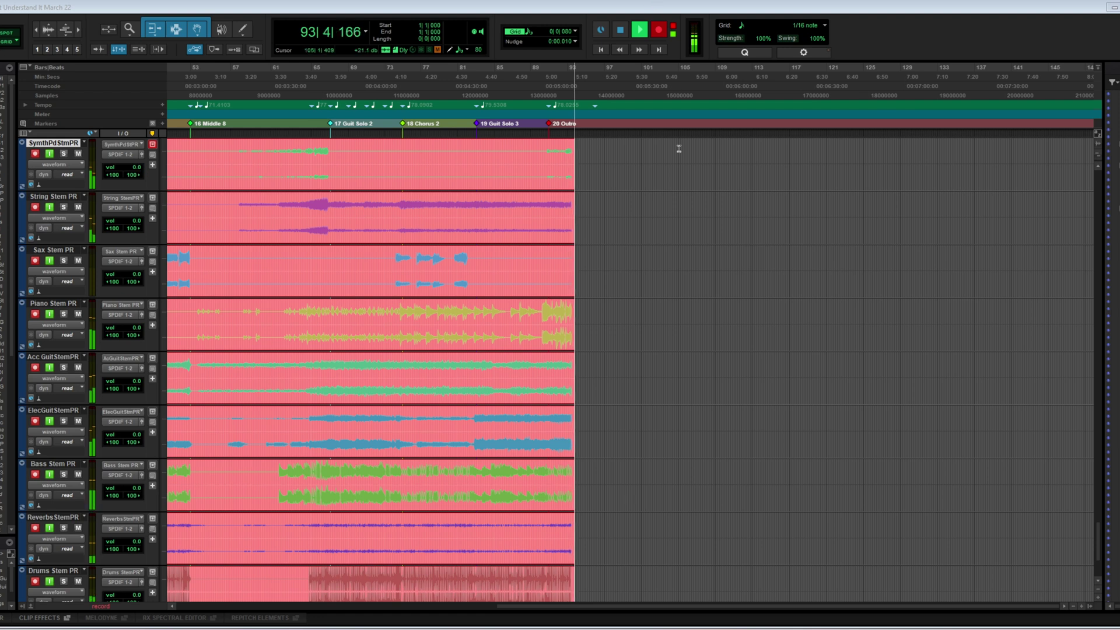
pyautogui.click(621, 30)
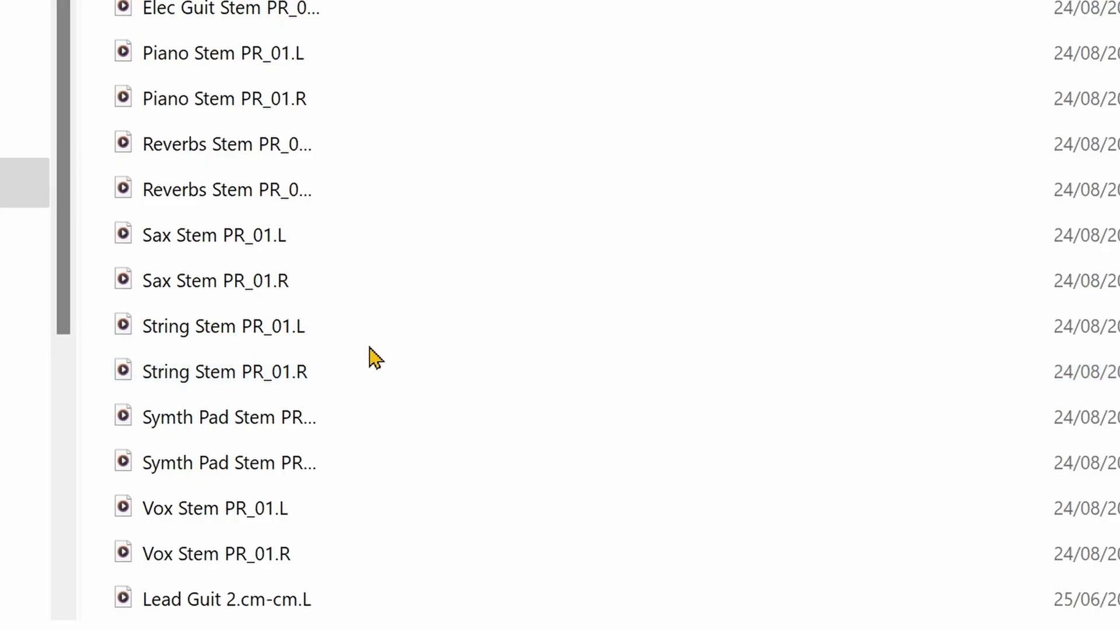
# Review the recorded stems, then select the full-length clips across the stem print tracks and delete them
pyautogui.scroll(3, 373, 350)
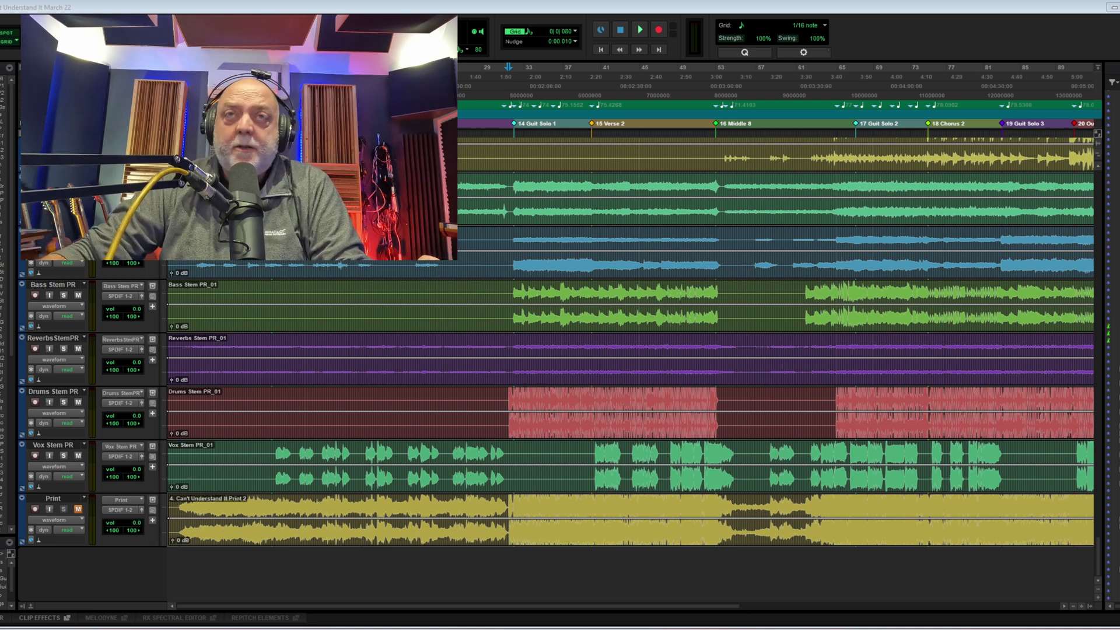
pyautogui.scroll(3, 527, 354)
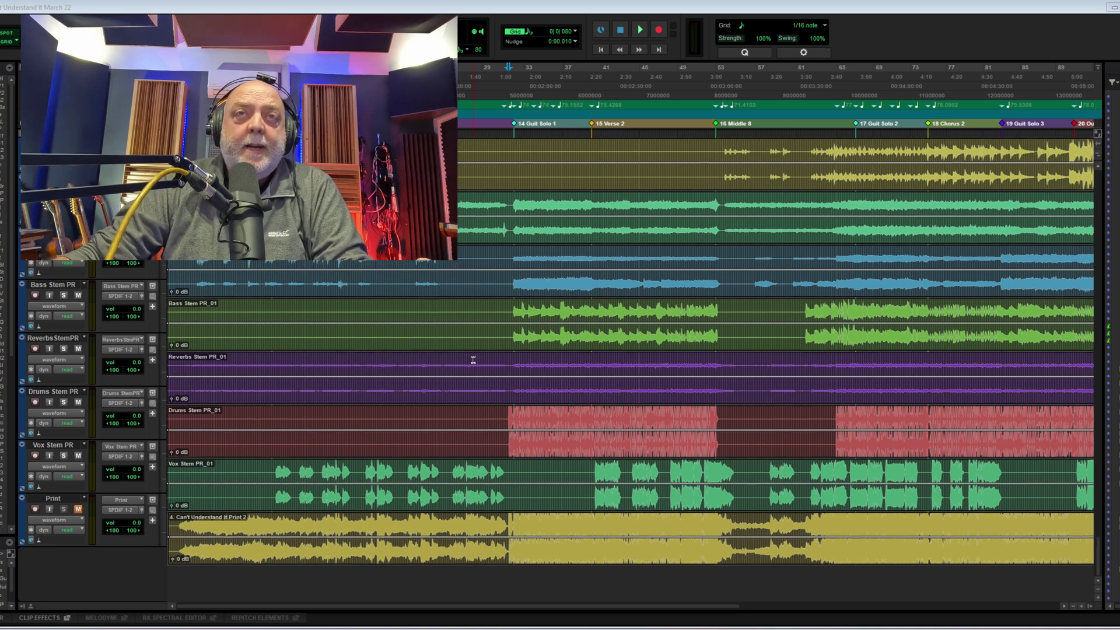
pyautogui.scroll(2, 483, 341)
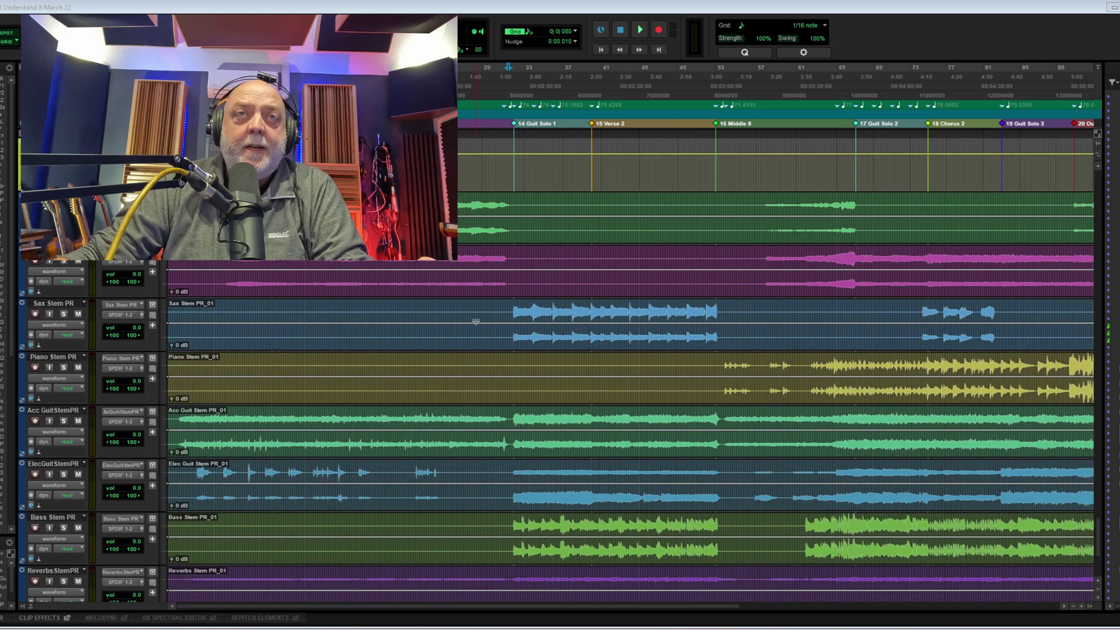
pyautogui.scroll(-1, 475, 322)
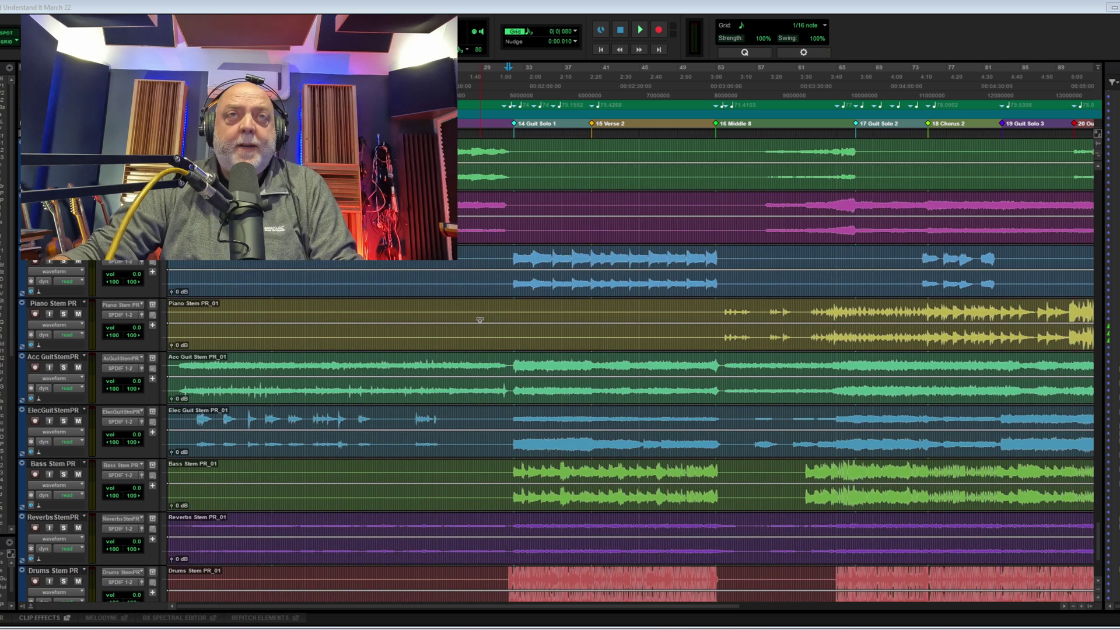
pyautogui.click(614, 173)
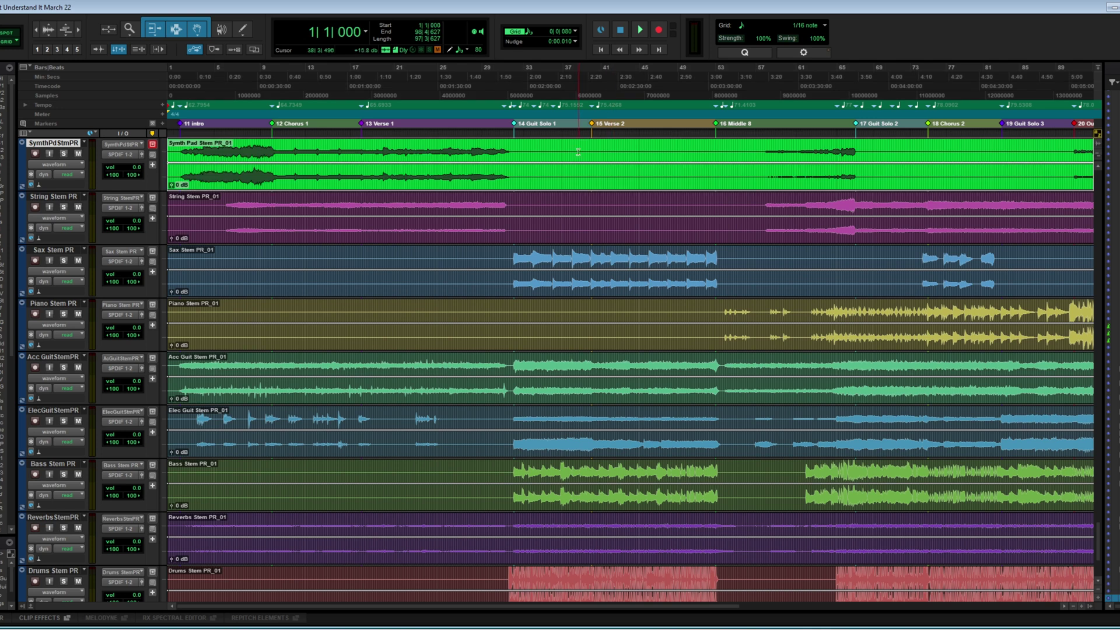
pyautogui.hotkey('ctrl', 'a')
pyautogui.hotkey('ctrl', '[')
pyautogui.hotkey('ctrl', '[')
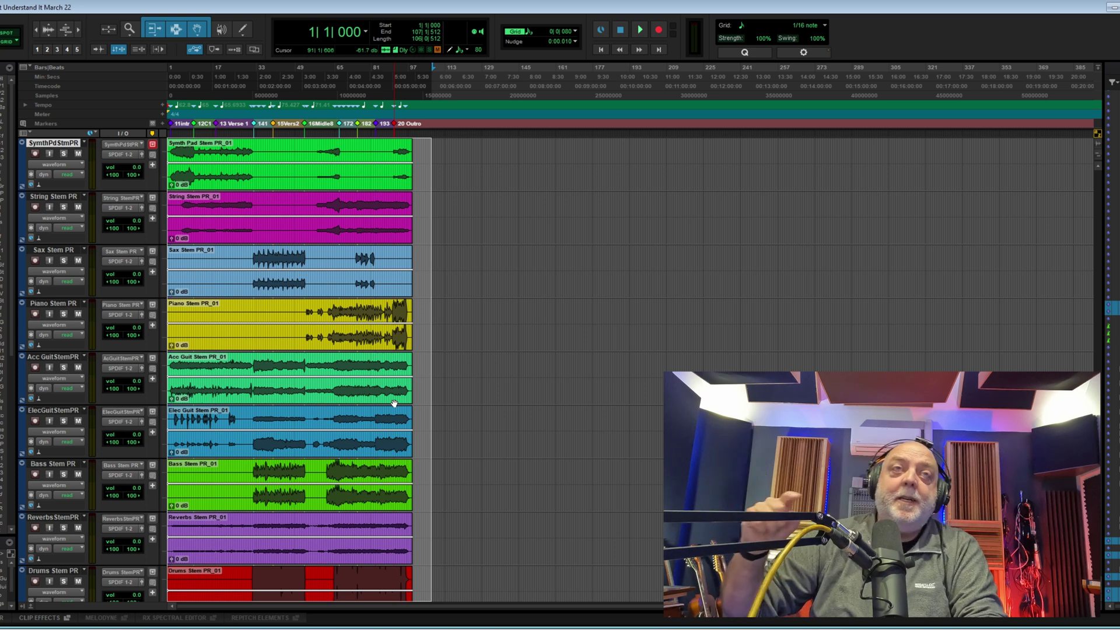
pyautogui.press('Delete')
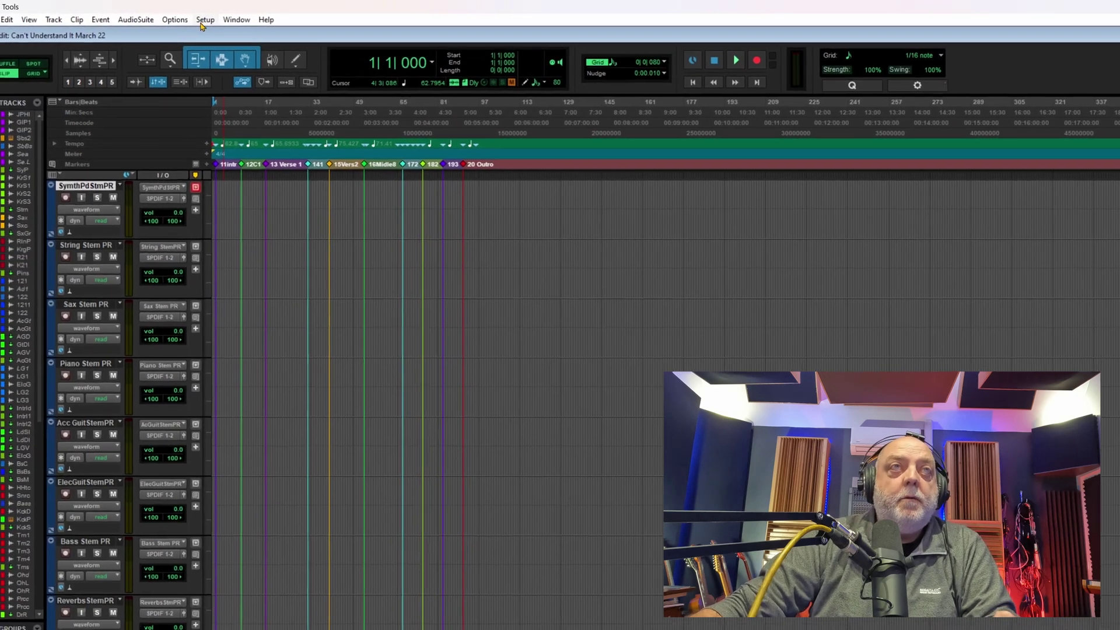
# Enable interleaved audio files in the Session Setup and close the dialog
pyautogui.click(222, 19)
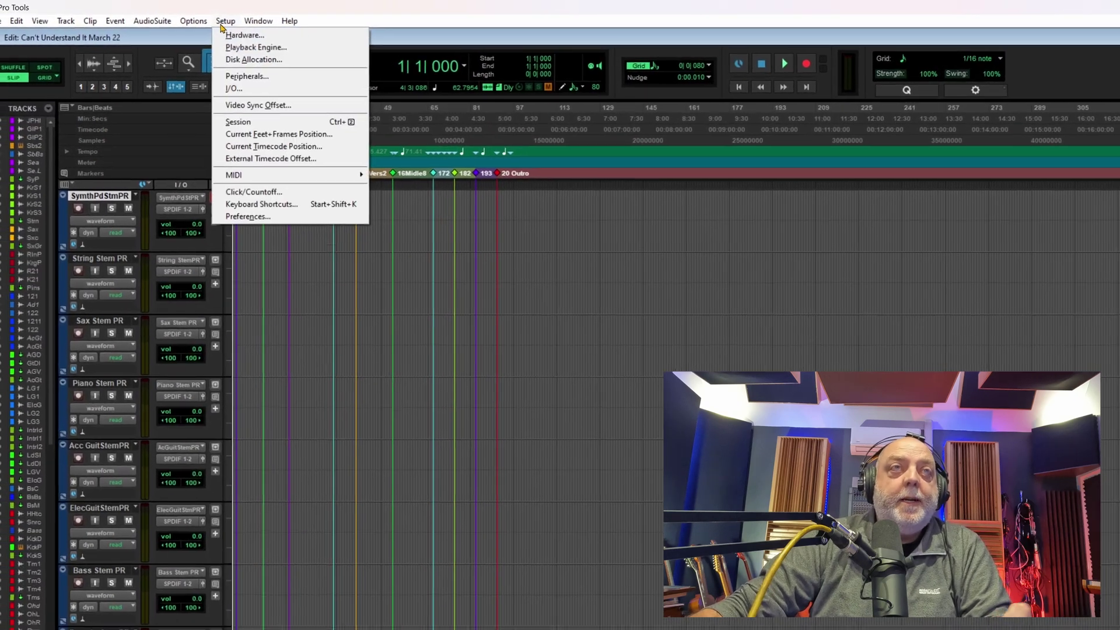
pyautogui.click(268, 129)
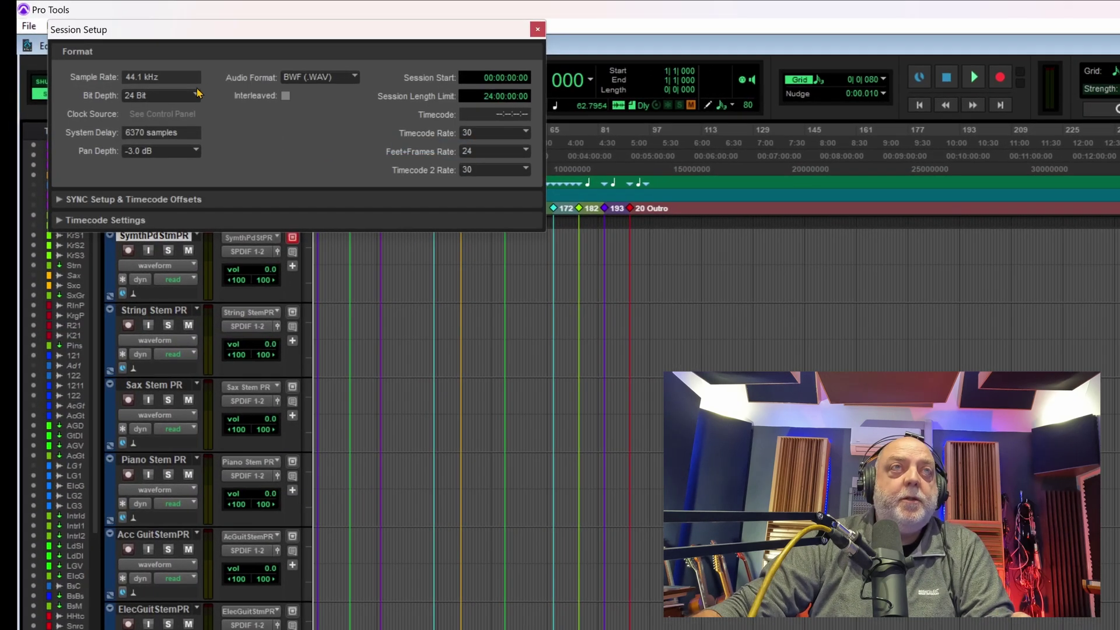
pyautogui.click(285, 95)
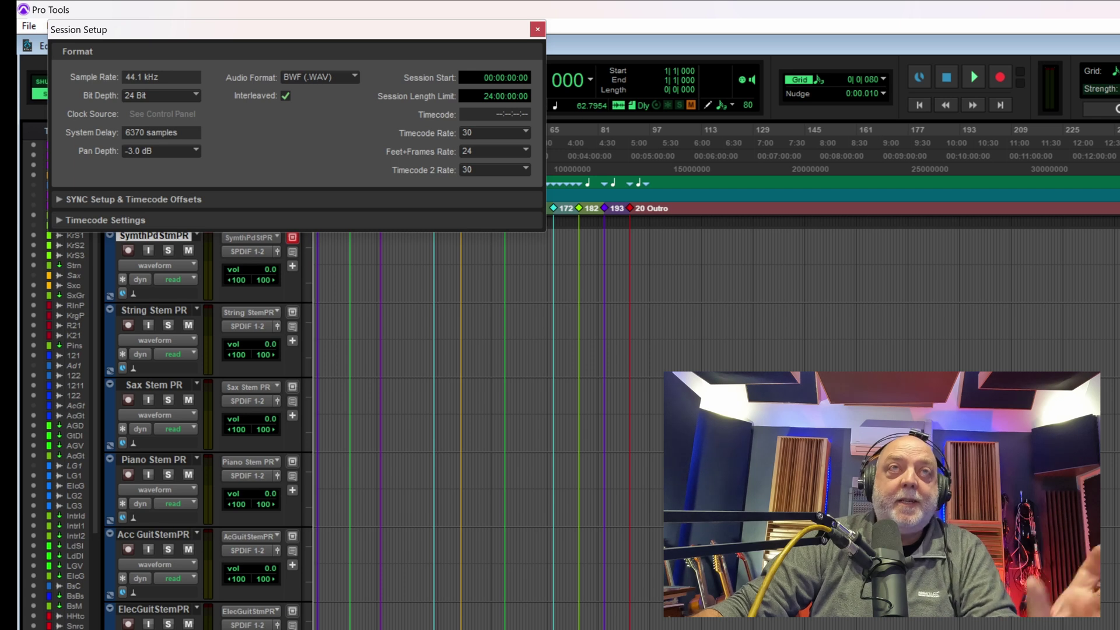
pyautogui.click(537, 29)
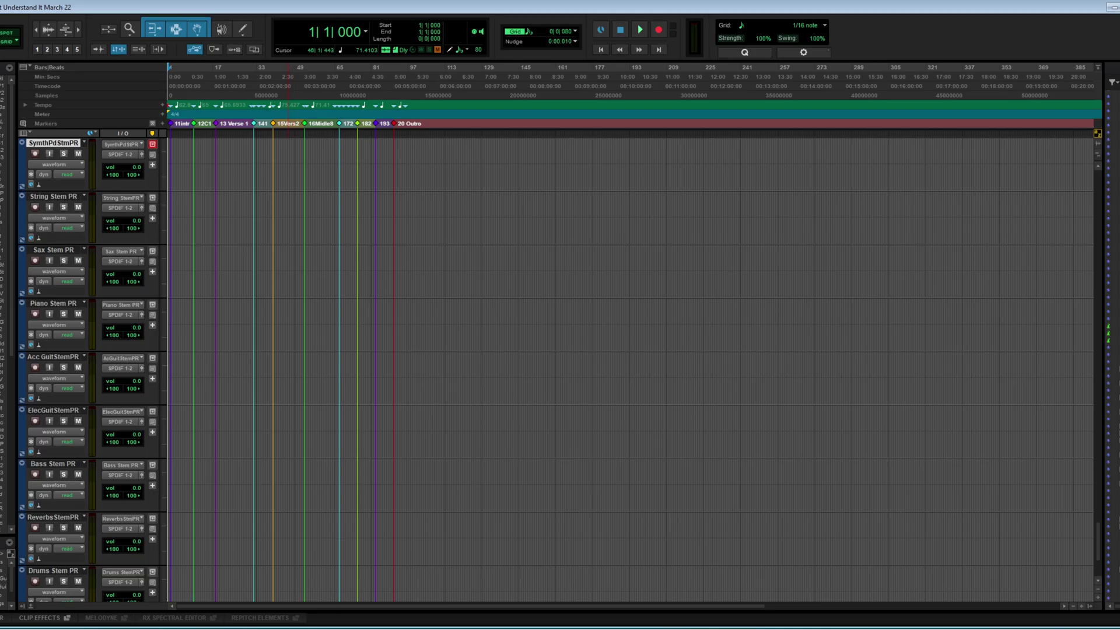
# Delete the leftover clip on Vox Stem PR and record the stems again with all stem print tracks re-armed
pyautogui.moveTo(41, 375); pyautogui.dragTo(35, 474)
pyautogui.moveTo(37, 584); pyautogui.dragTo(35, 523)
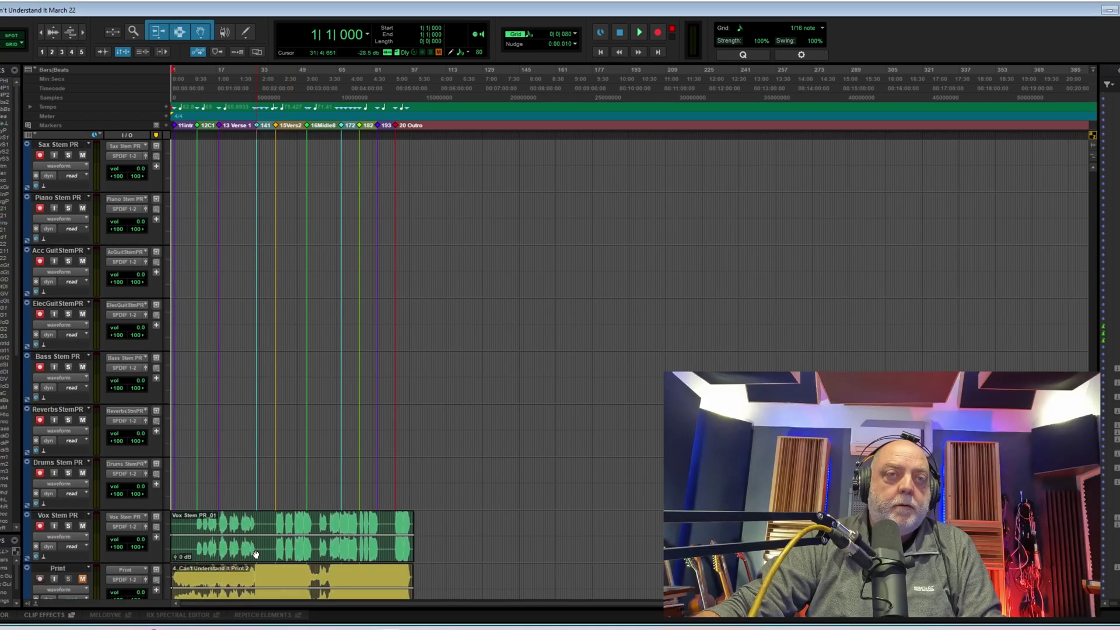
pyautogui.click(252, 551)
pyautogui.press('Delete')
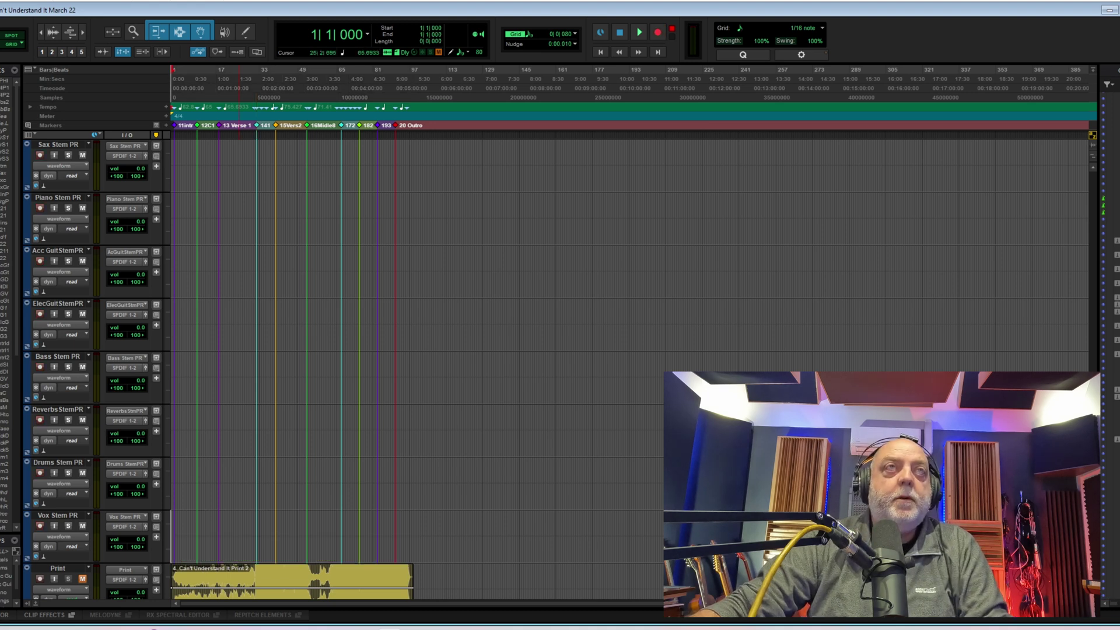
pyautogui.press('space')
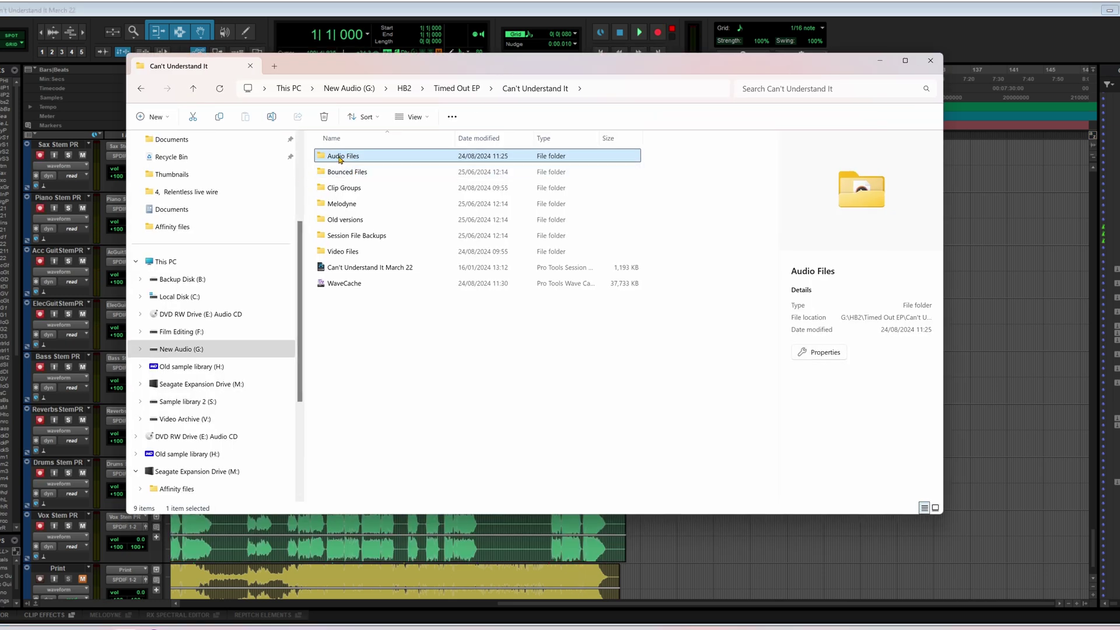
# In File Explorer, open the session's Audio Files folder and select the stem files from Acc Guit Stem PR_02 through Vox Stem PR_02
pyautogui.doubleClick(341, 156)
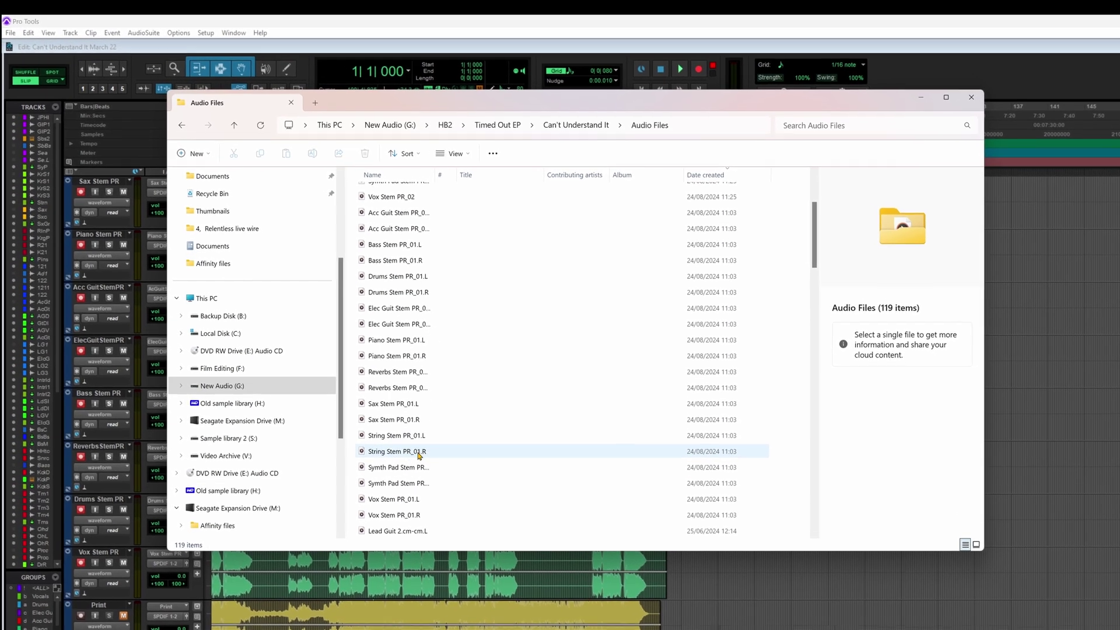
pyautogui.scroll(3, 434, 451)
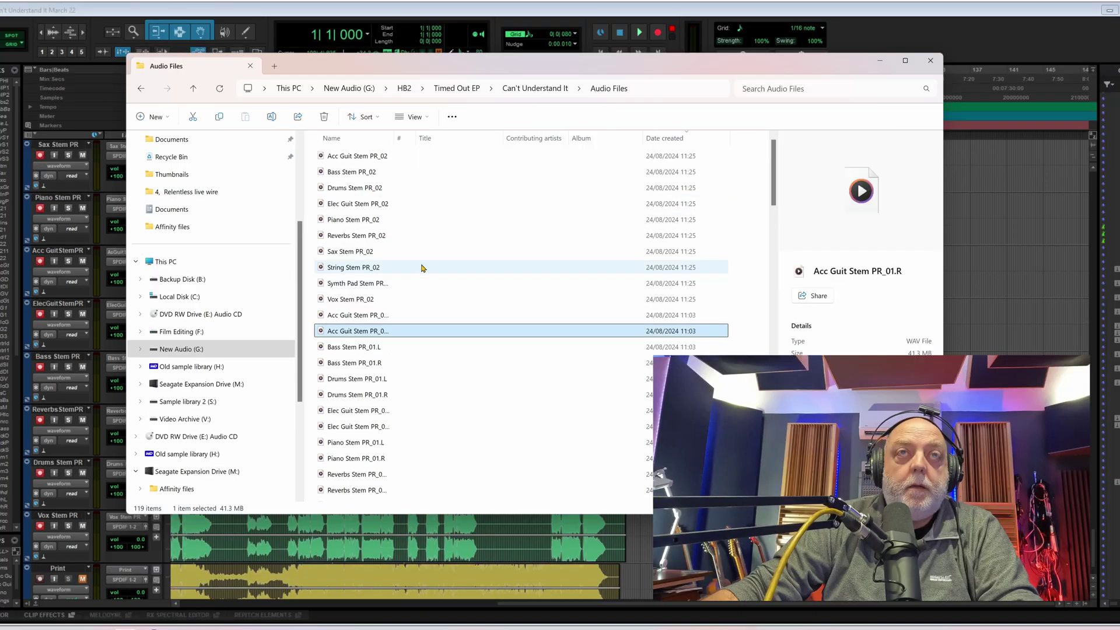
pyautogui.click(366, 161)
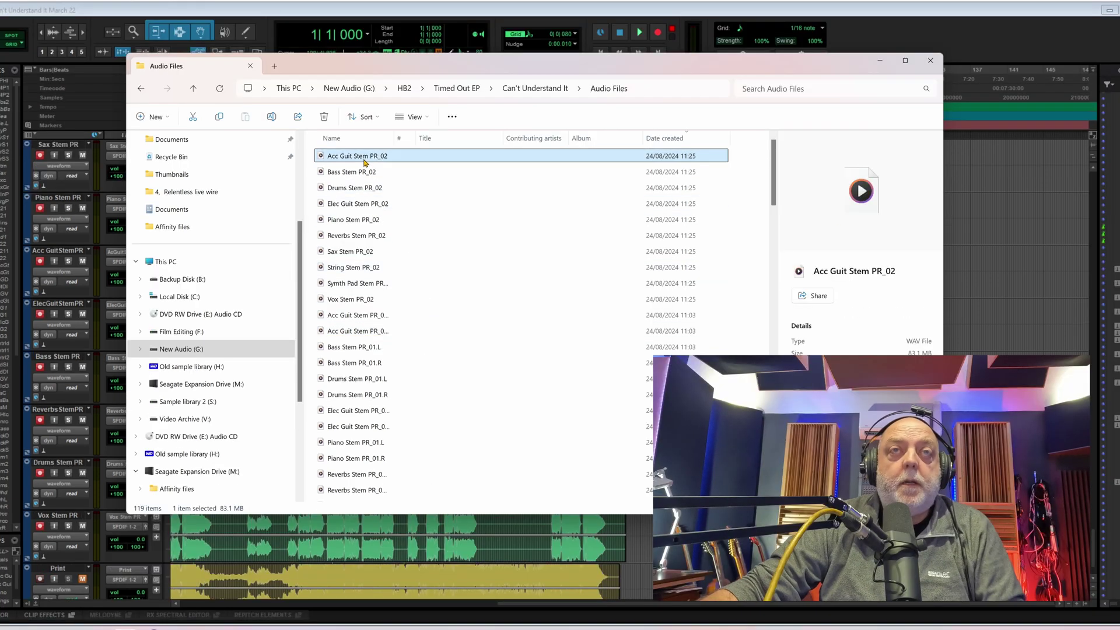
pyautogui.keyDown('shift'); pyautogui.click(354, 299); pyautogui.keyUp('shift')
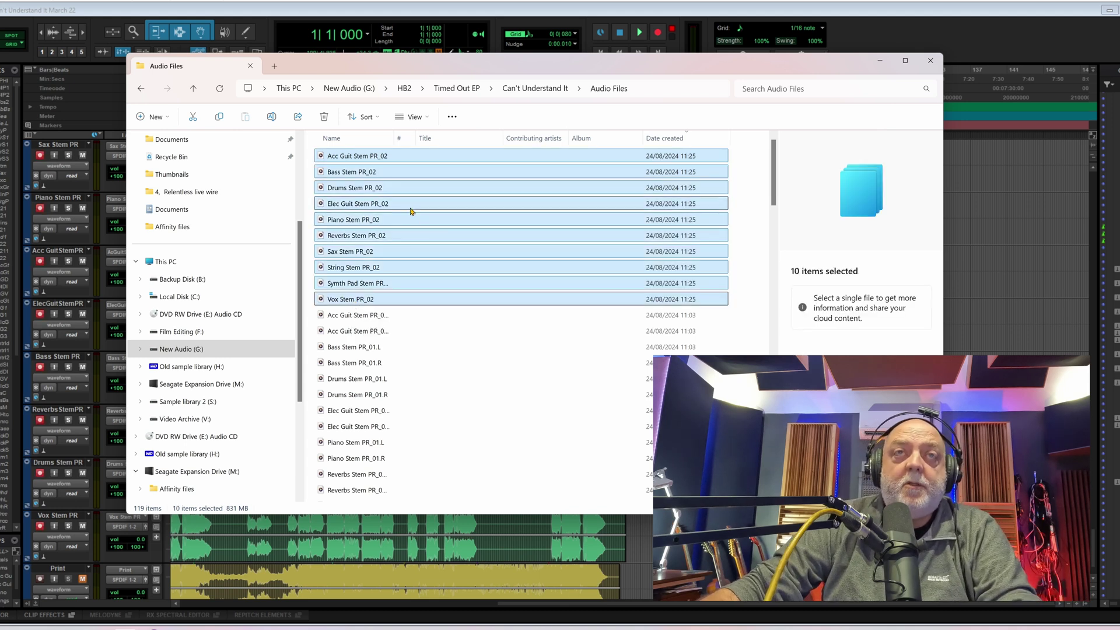